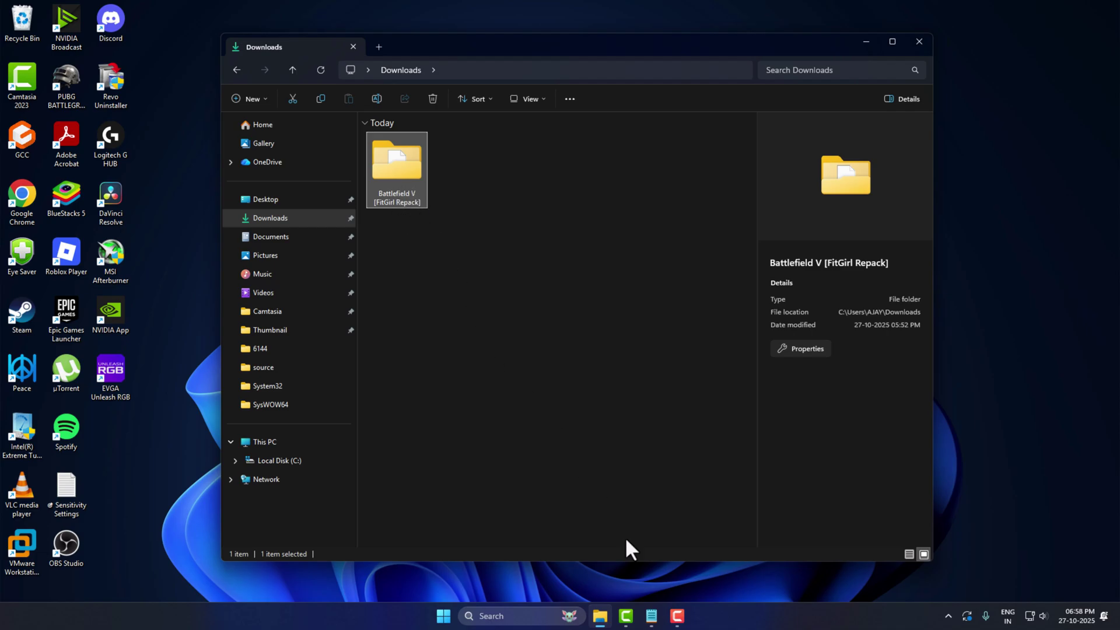
- Select the opening lines of the new.txt note on setup-corrupted and DLL errors
left_click_drag(478, 300, 413, 257)
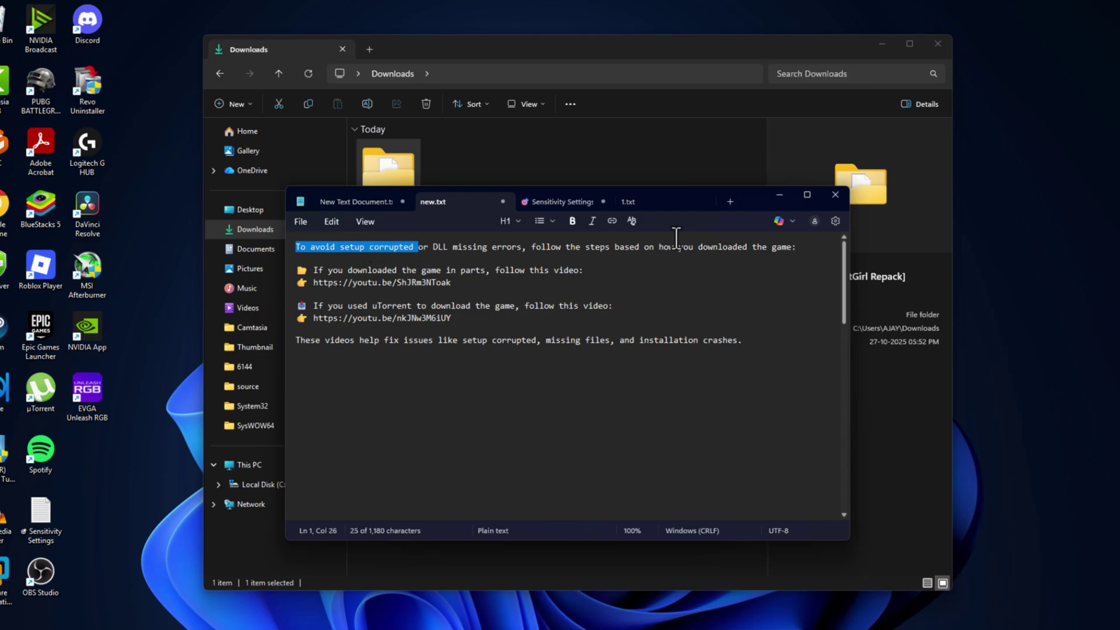
- Close the note and launch System Configuration by searching 'ms'
left_click(779, 194)
key("super")
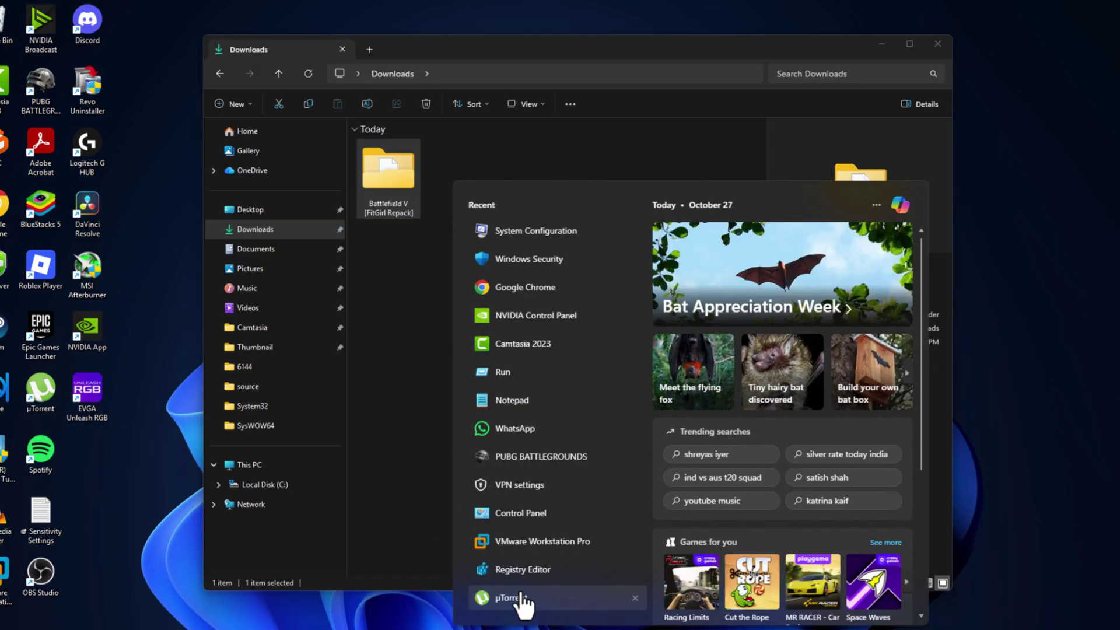
type("ms")
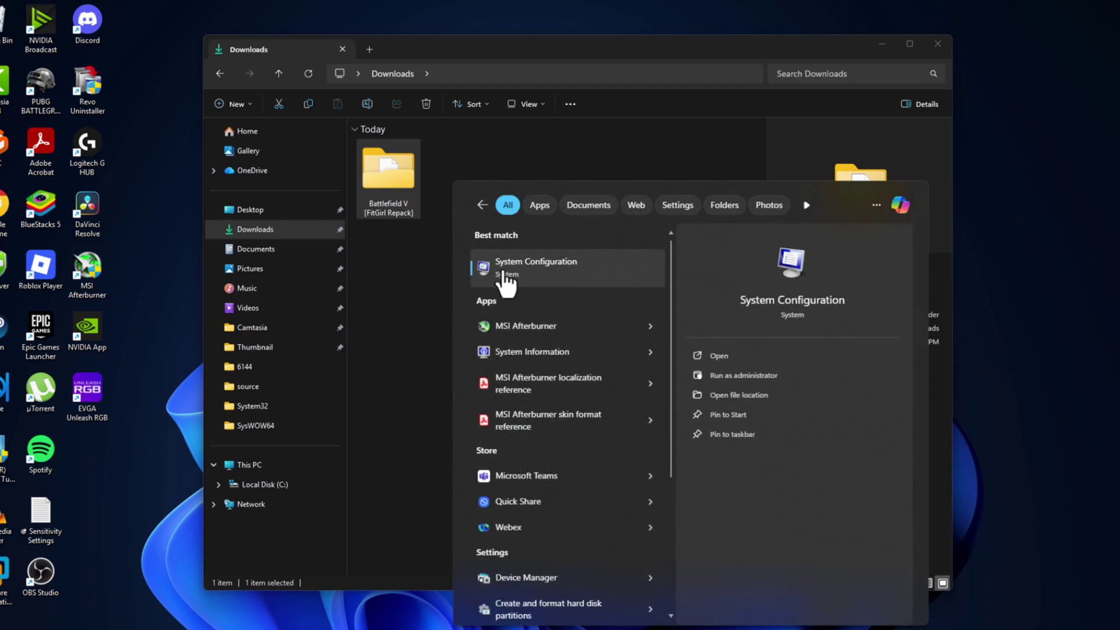
left_click(552, 276)
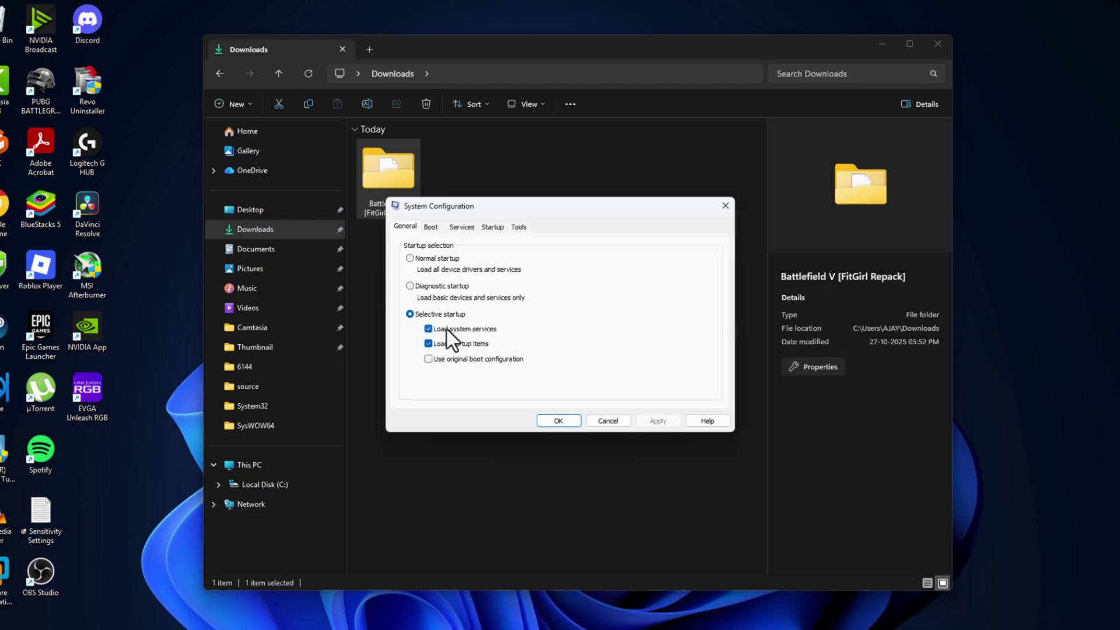
- Limit the boot Number of processors to 10 in Advanced options, apply, and close
left_click(430, 227)
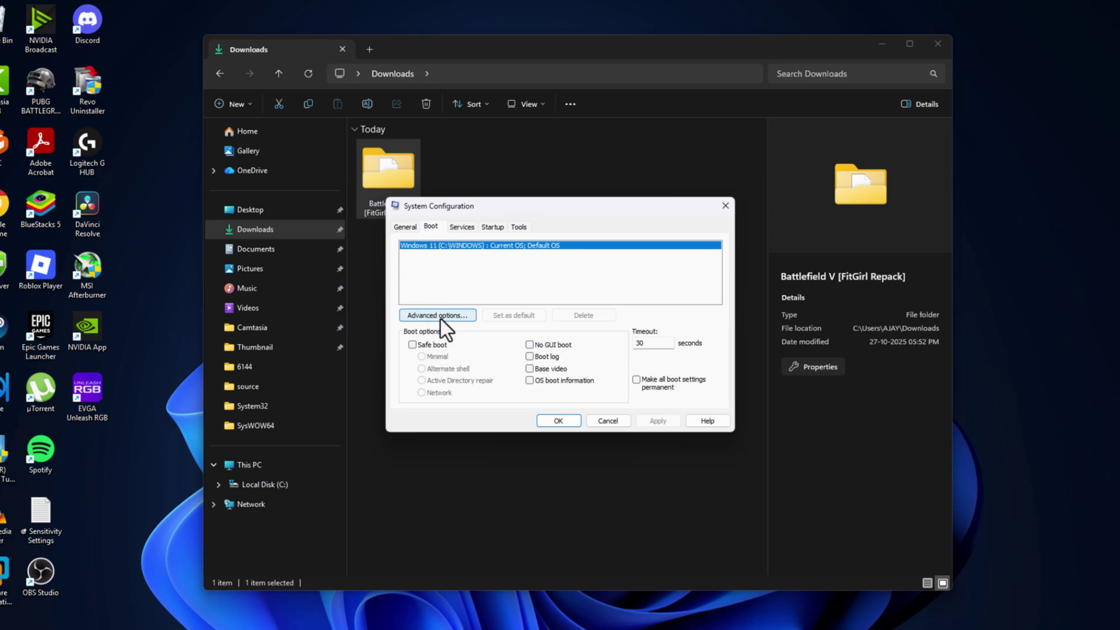
left_click(439, 316)
left_click(455, 229)
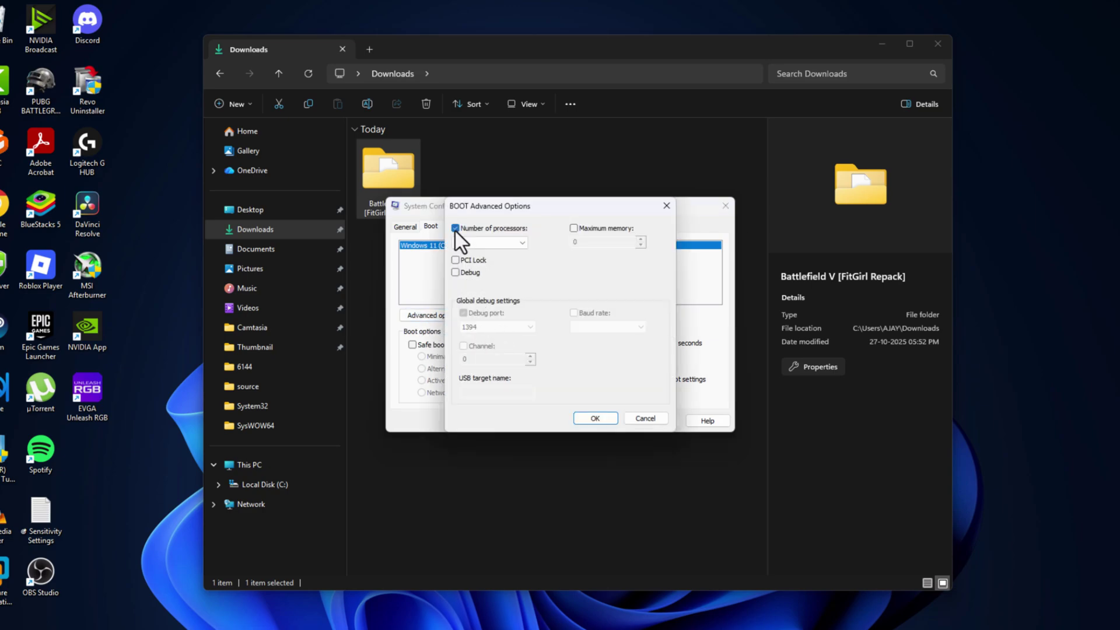
left_click(489, 244)
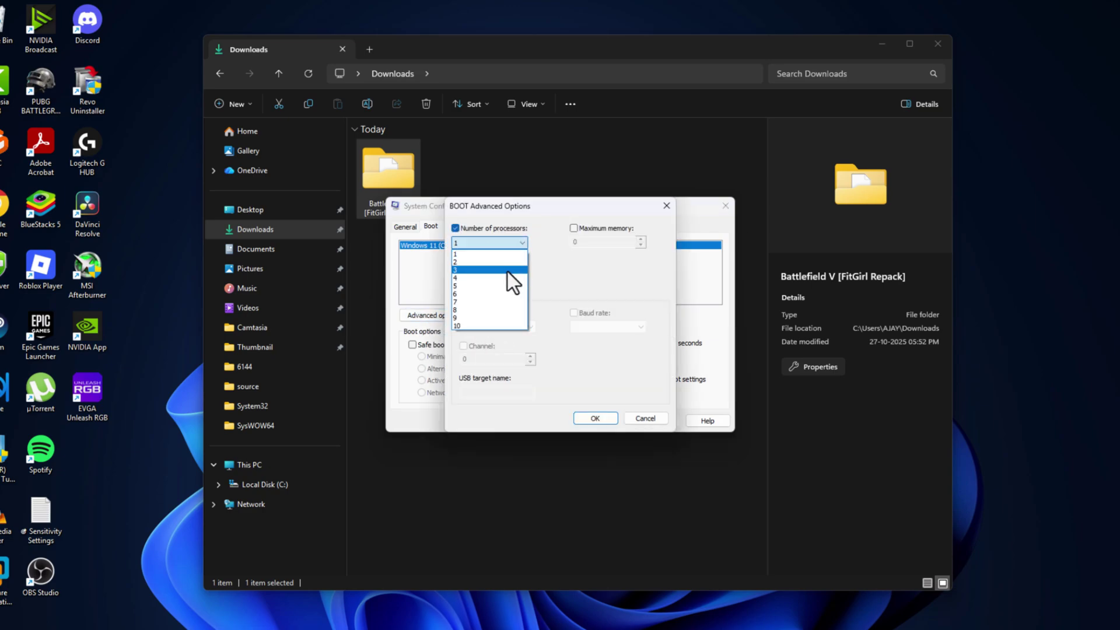
left_click(471, 324)
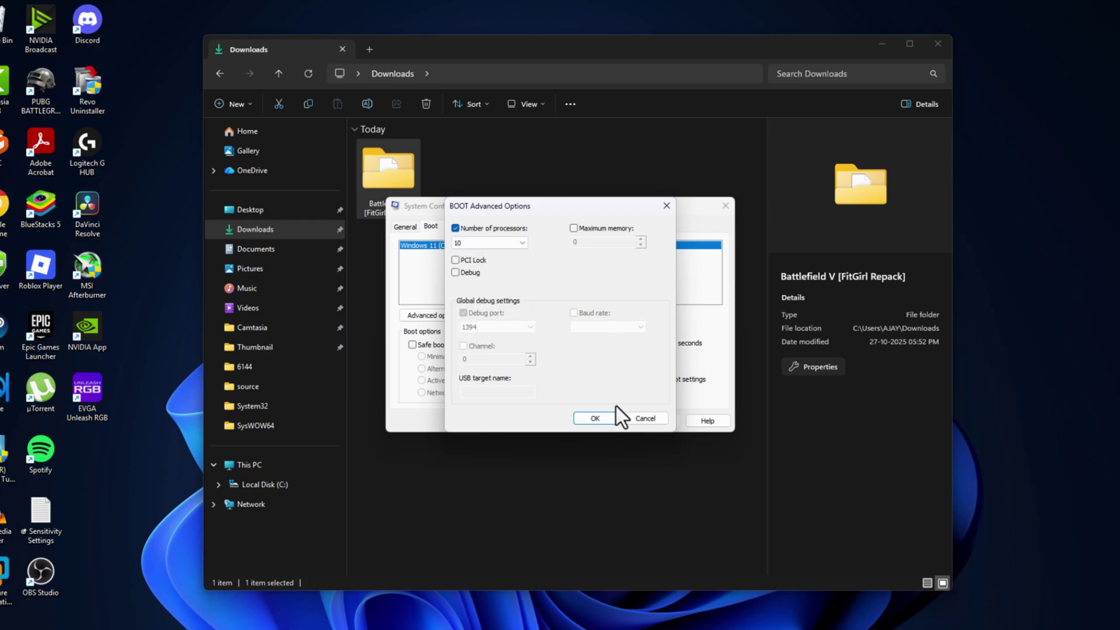
left_click(595, 416)
left_click(653, 420)
left_click(565, 420)
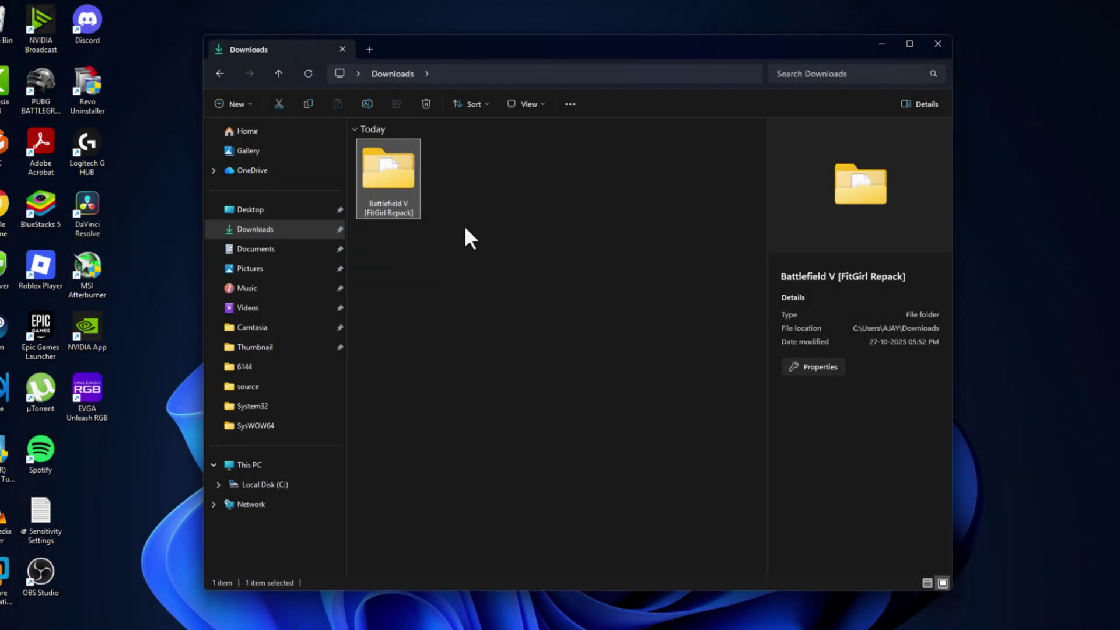
- Cut the Battlefield V folder from Downloads and go to Local Disk (C:)
right_click(399, 186)
left_click(424, 200)
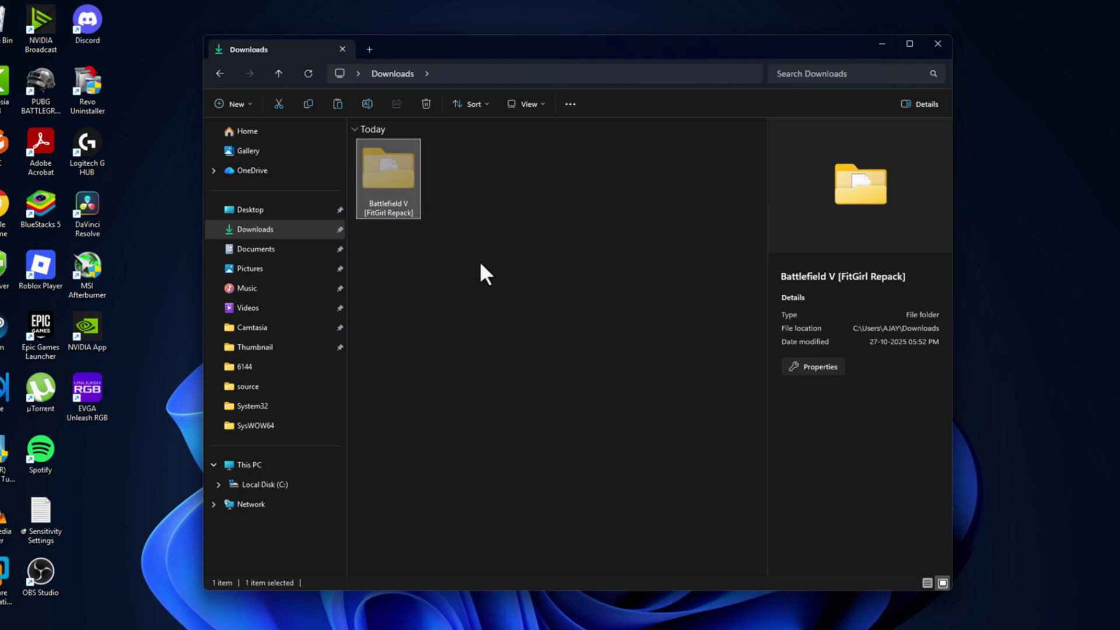
left_click(277, 464)
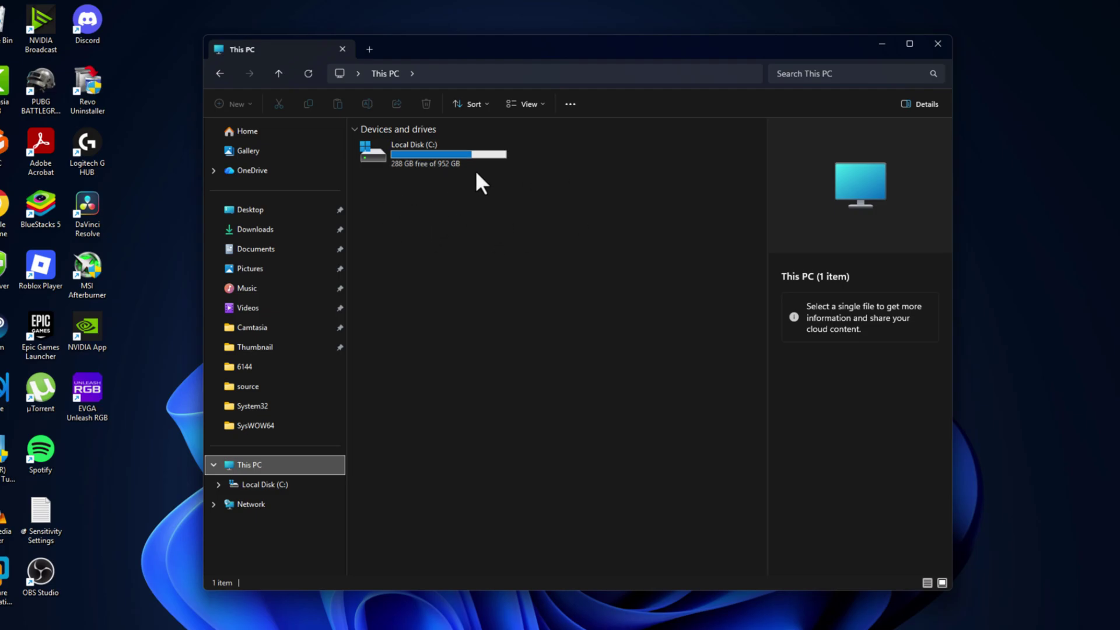
double_click(475, 156)
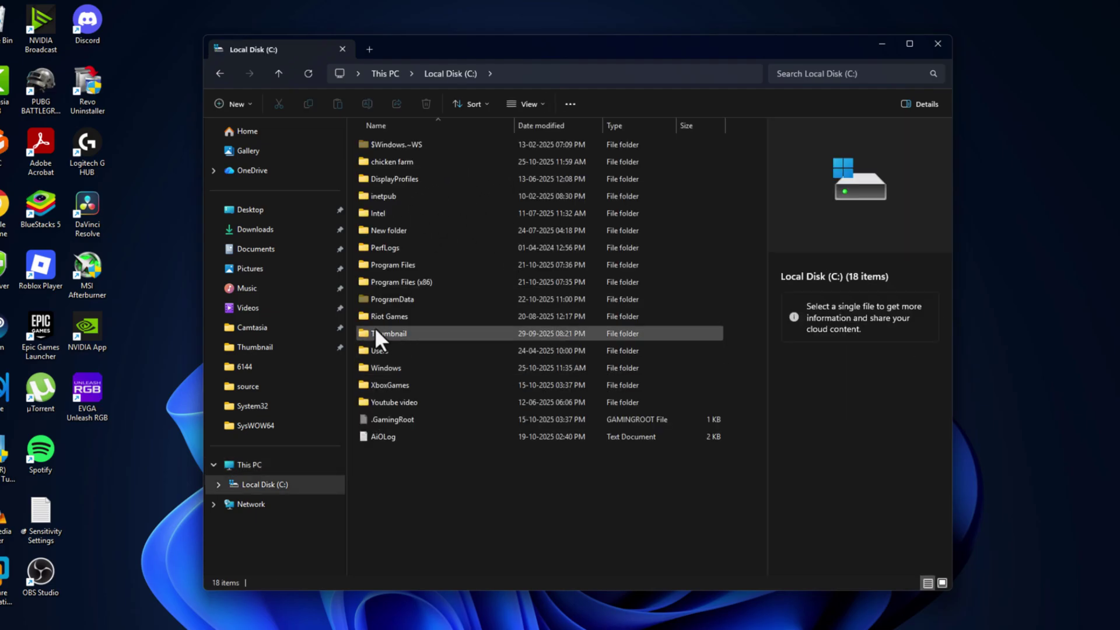
- Create a new folder named GAMES at the root of C:, then search 'windows security'
right_click(415, 480)
mouse_move(479, 402)
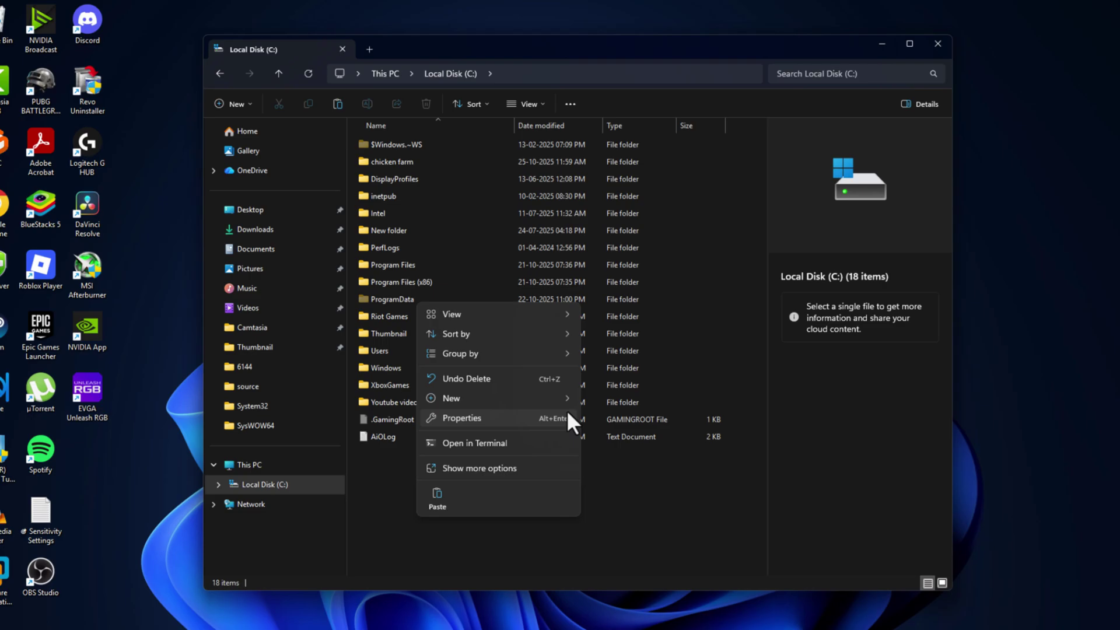
left_click(602, 401)
key("BackSpace")
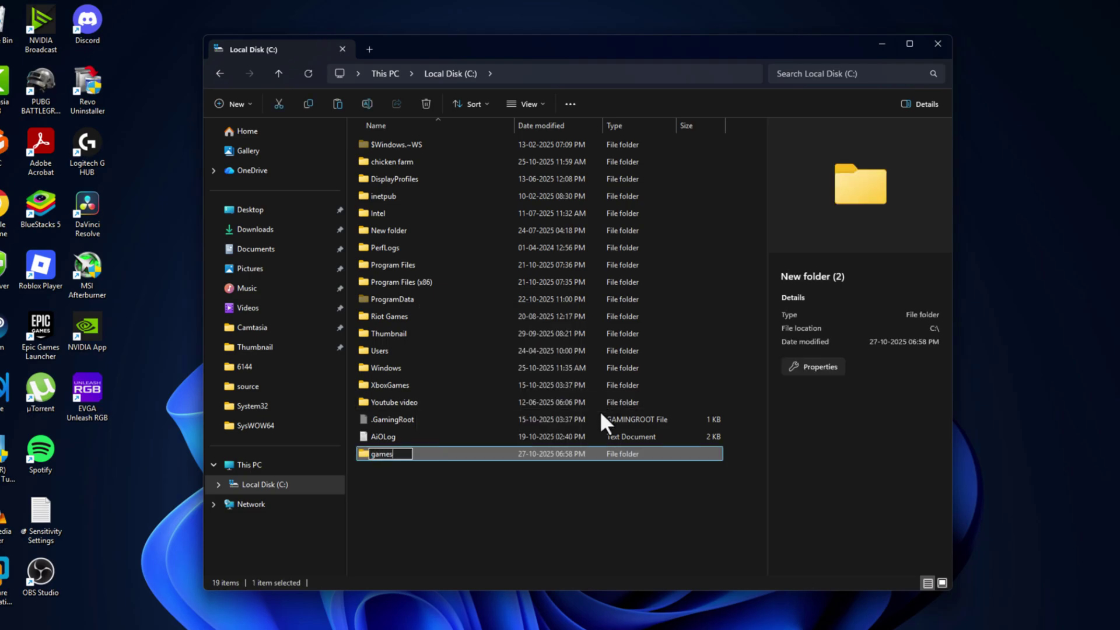
type("GAMES")
key("Return")
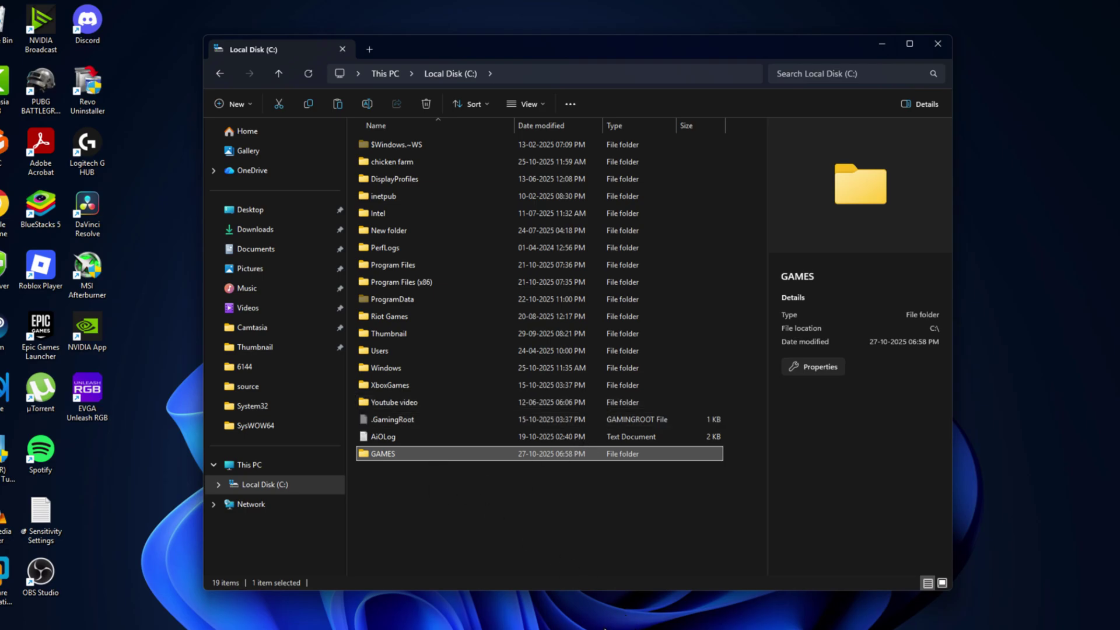
left_click(605, 628)
type("windows security")
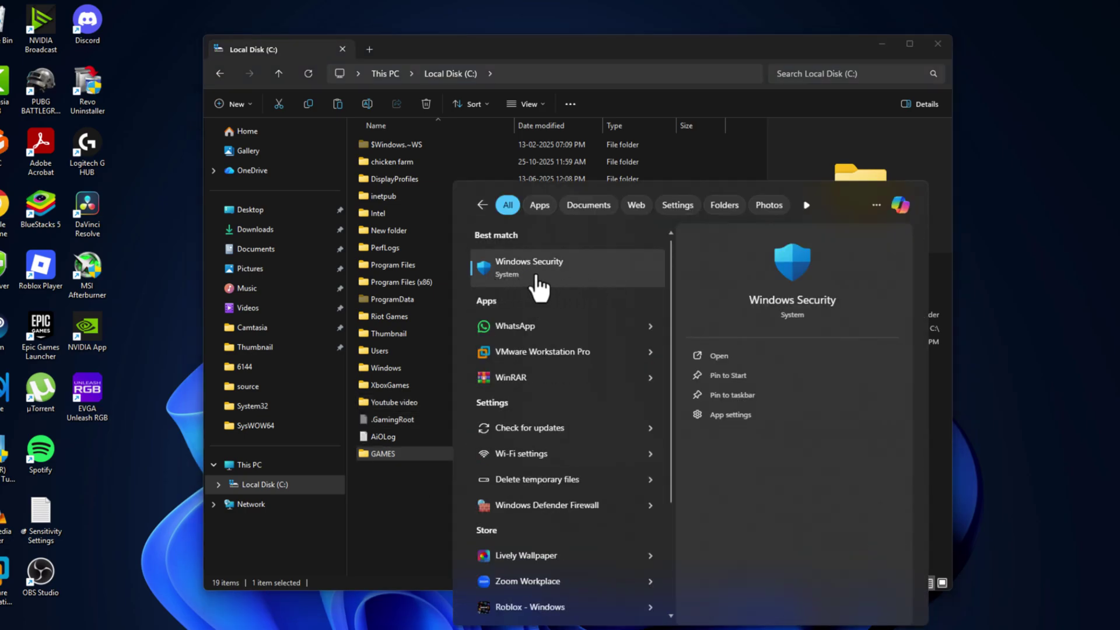
- Open Virus & threat protection settings in Windows Security and go to Add or remove exclusions
left_click(537, 278)
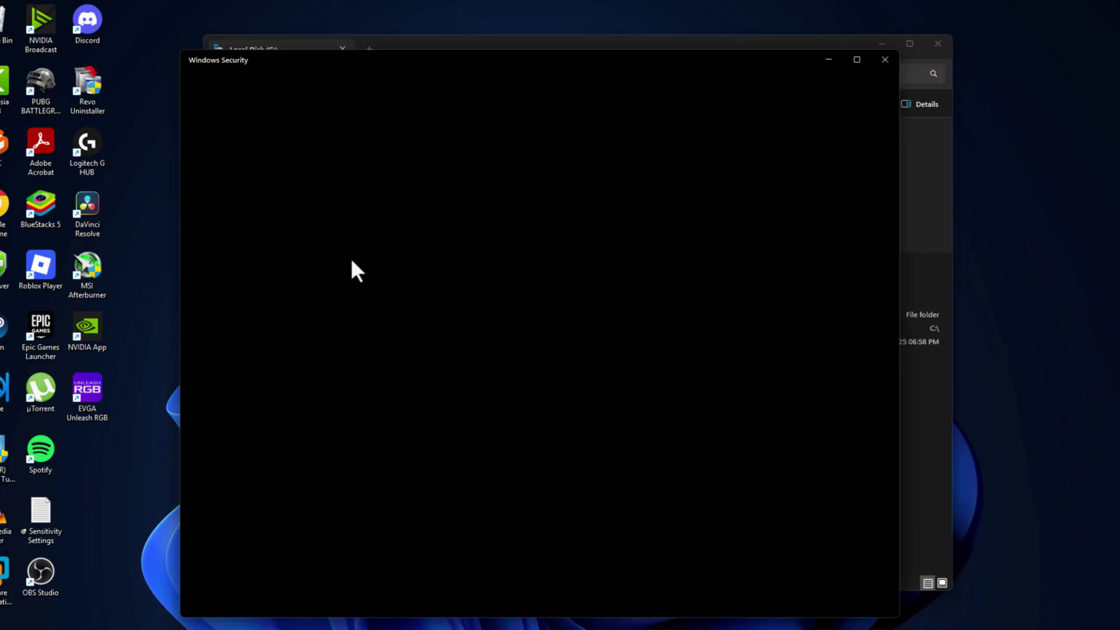
left_click(279, 159)
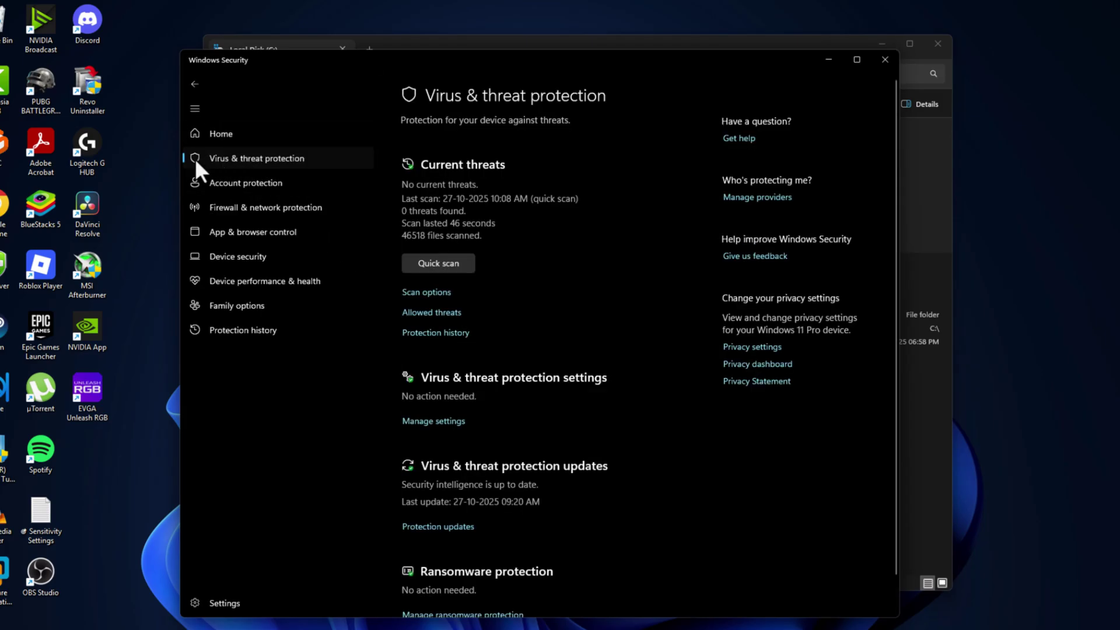
left_click(461, 421)
scroll(891, 347, "down", 3)
left_click_drag(892, 351, 870, 598)
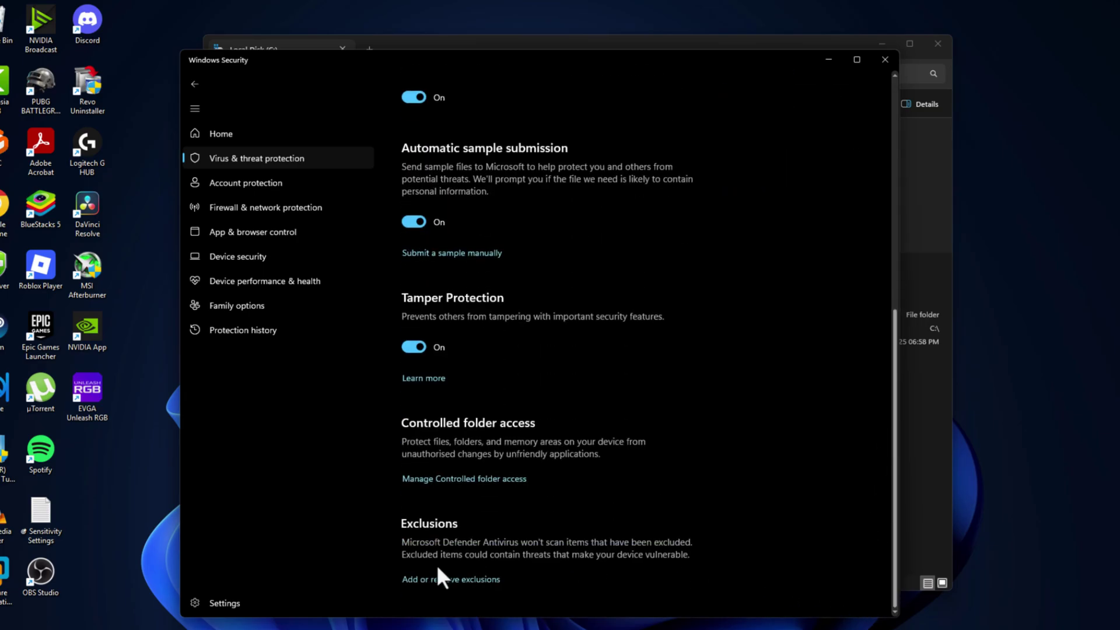
left_click(496, 581)
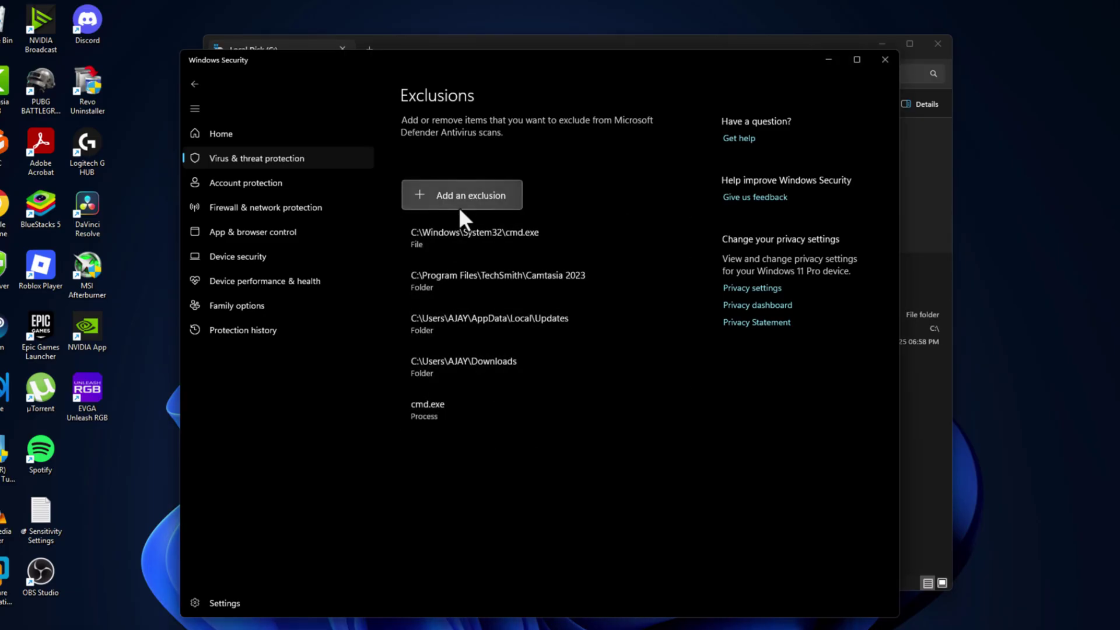
- Add C:\GAMES as a folder exclusion in Microsoft Defender
left_click(441, 196)
left_click(467, 244)
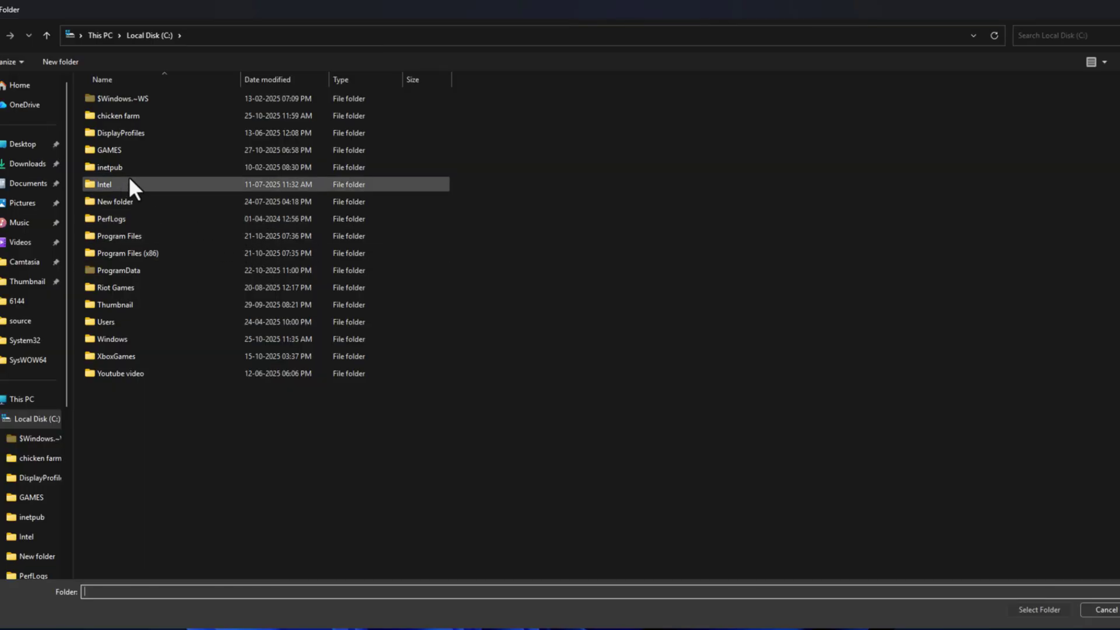
left_click(29, 399)
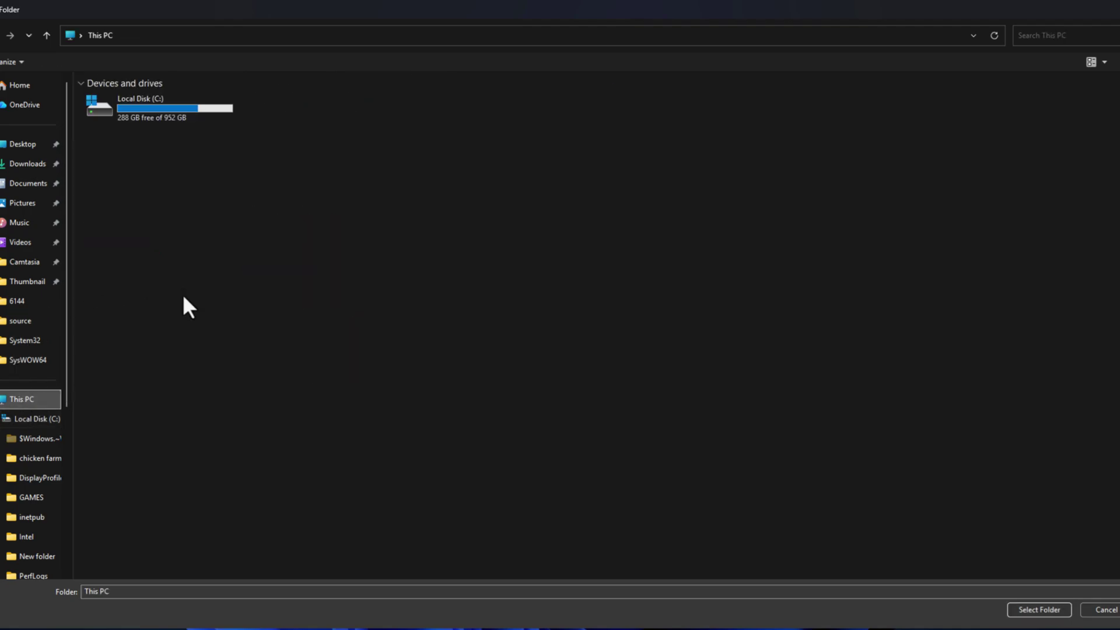
double_click(160, 118)
left_click(242, 152)
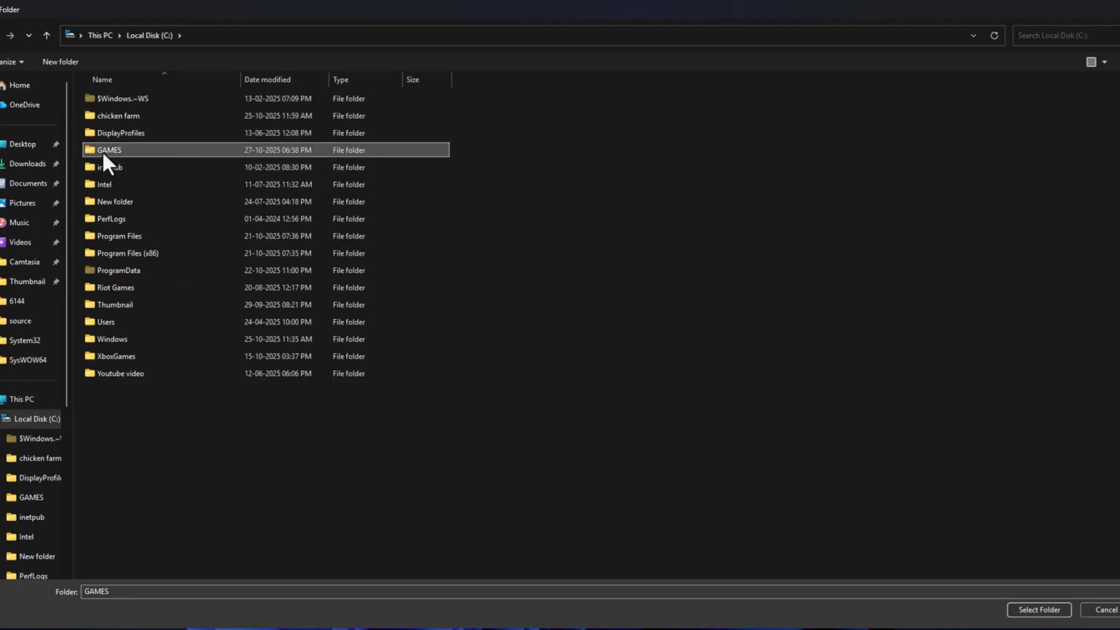
left_click(1030, 612)
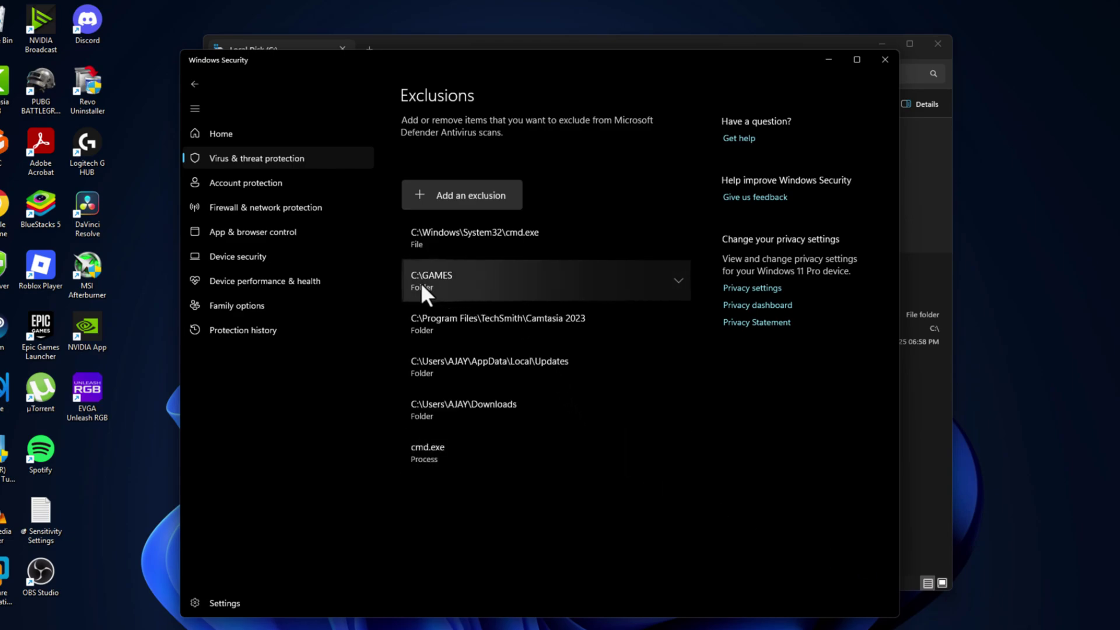
left_click(545, 289)
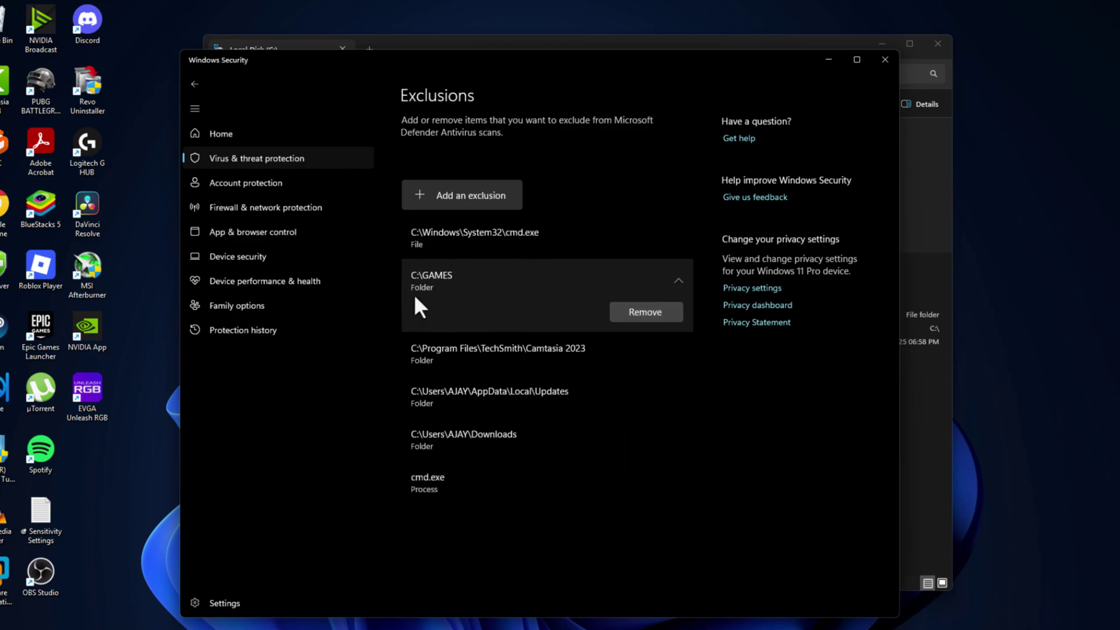
- Paste the Battlefield V [FitGirl Repack] folder into C:\GAMES and open it
left_click(879, 65)
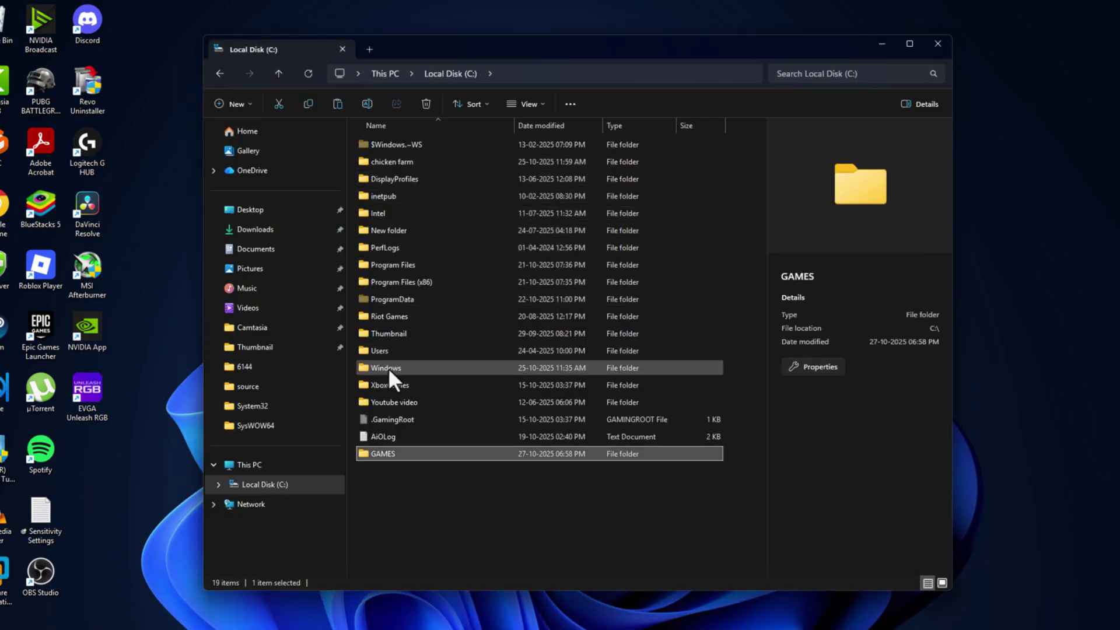
double_click(400, 456)
right_click(435, 274)
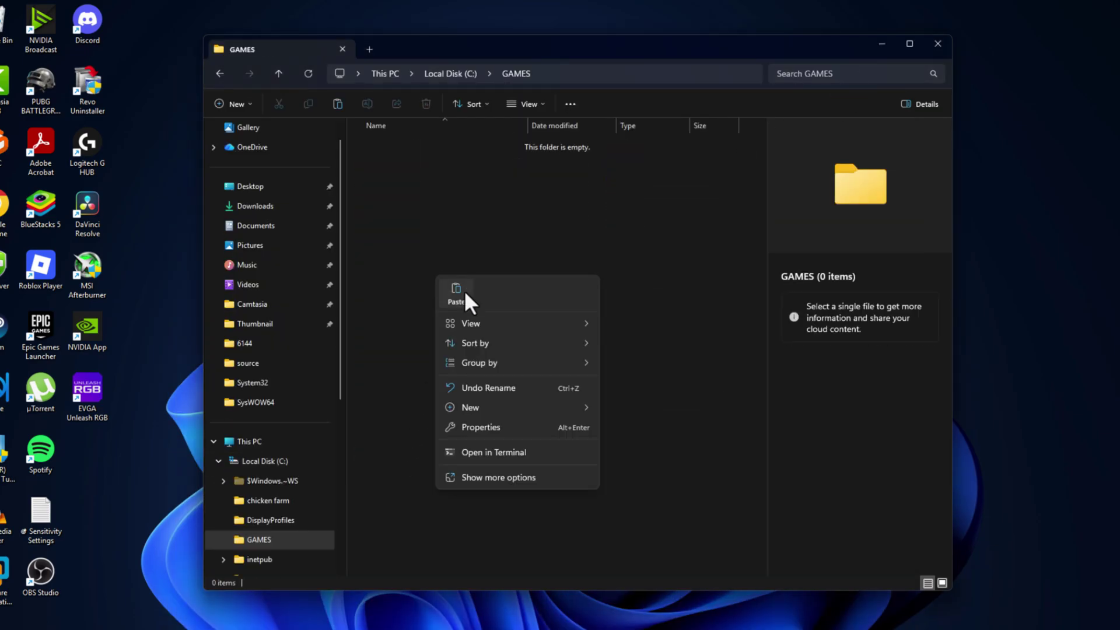
left_click(464, 291)
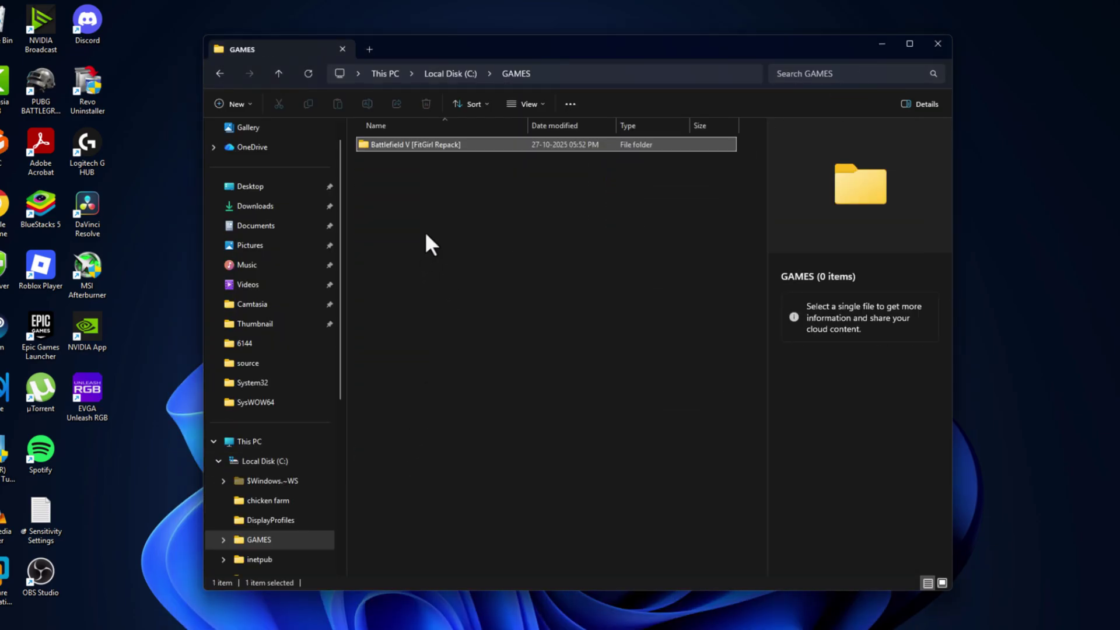
double_click(447, 145)
- Run the repack setup in English and advance past the welcome and information pages
double_click(408, 197)
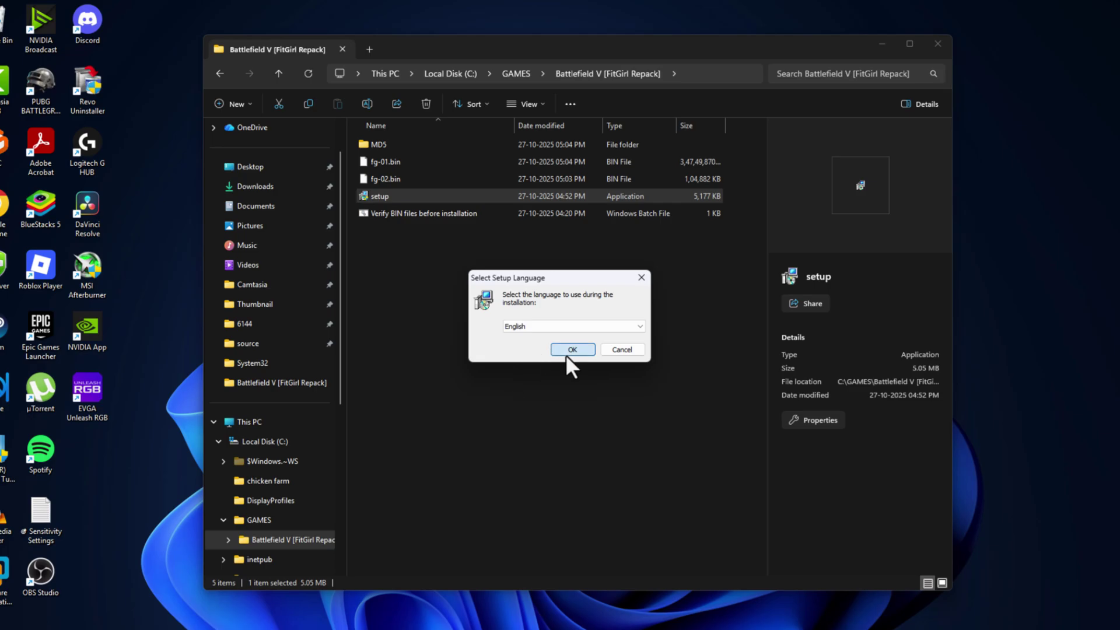
left_click(566, 353)
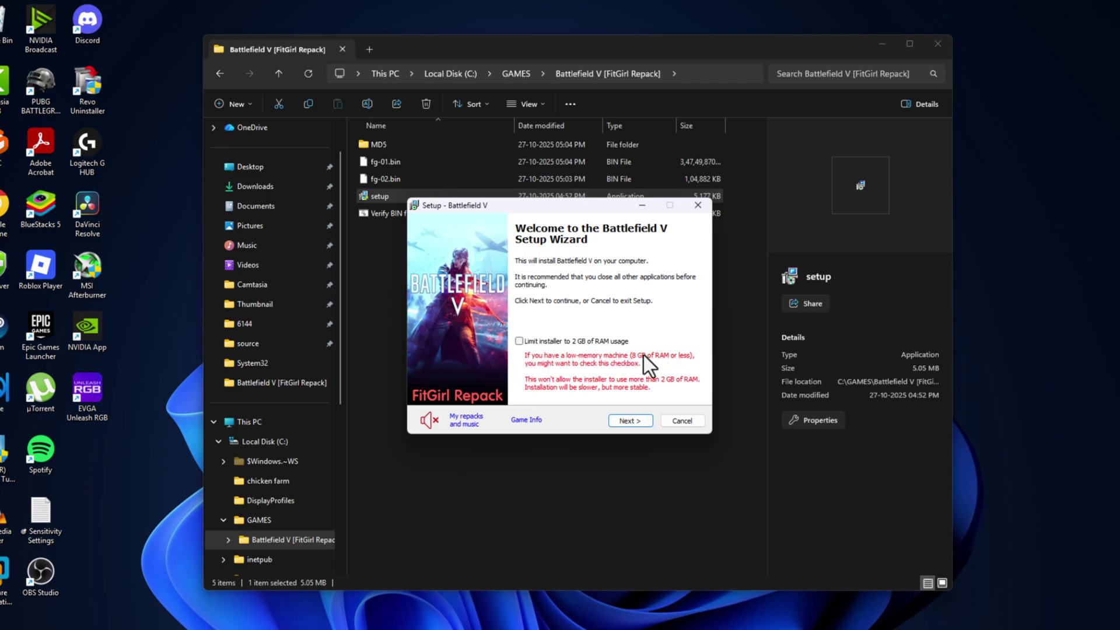
left_click(573, 345)
left_click(625, 420)
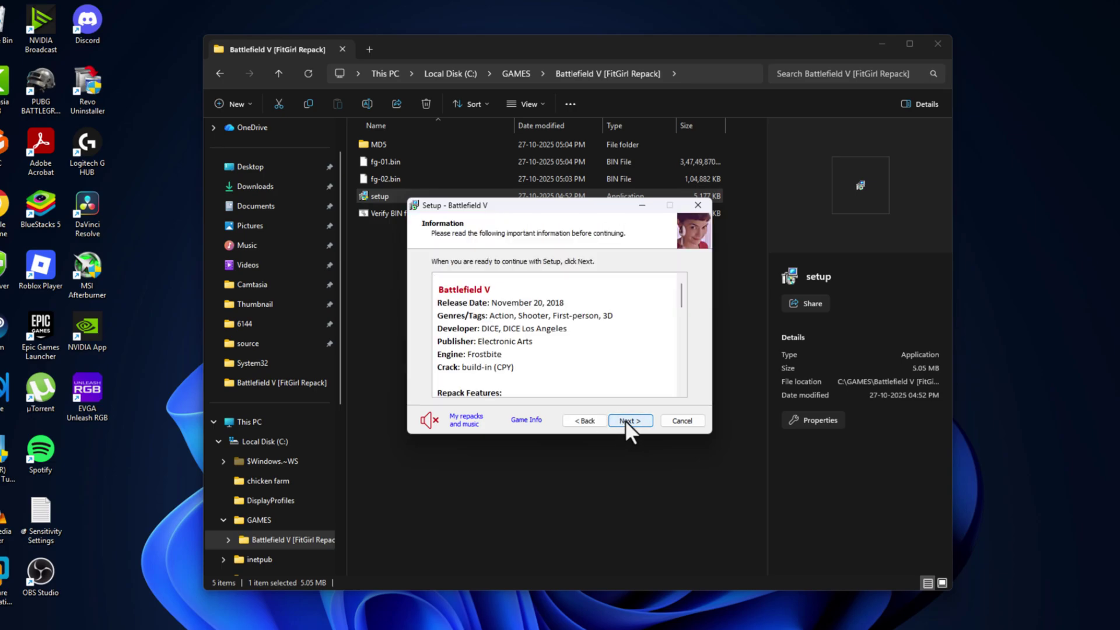
left_click(625, 420)
- Set the install folder to C:\GAMES, keep DirectX and both C++ 2015 components, and install
left_click(662, 307)
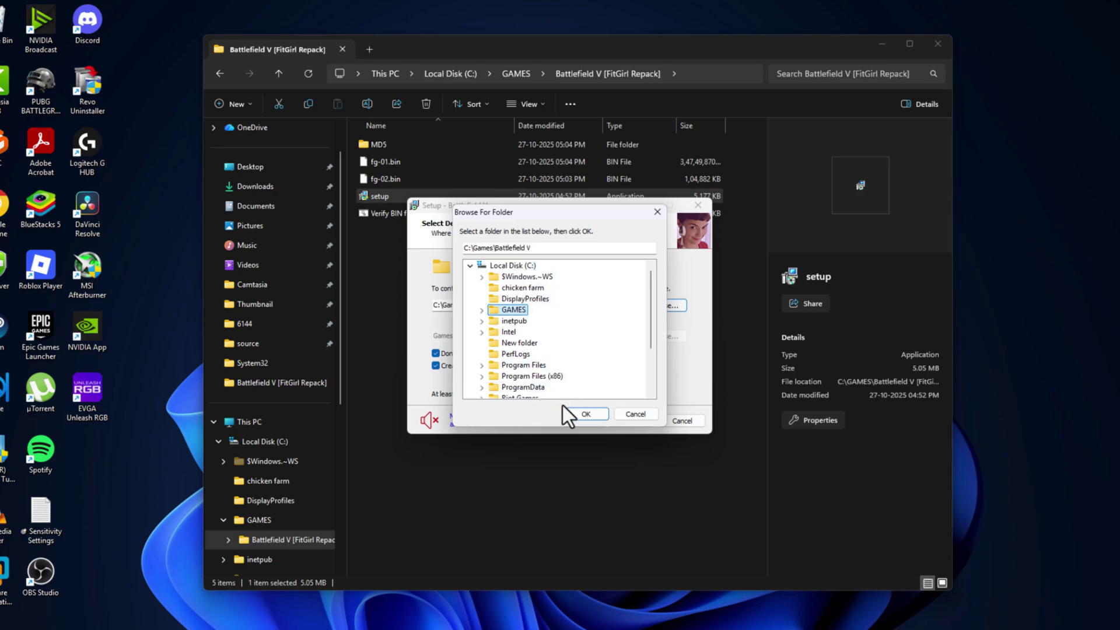
left_click(583, 414)
left_click(635, 420)
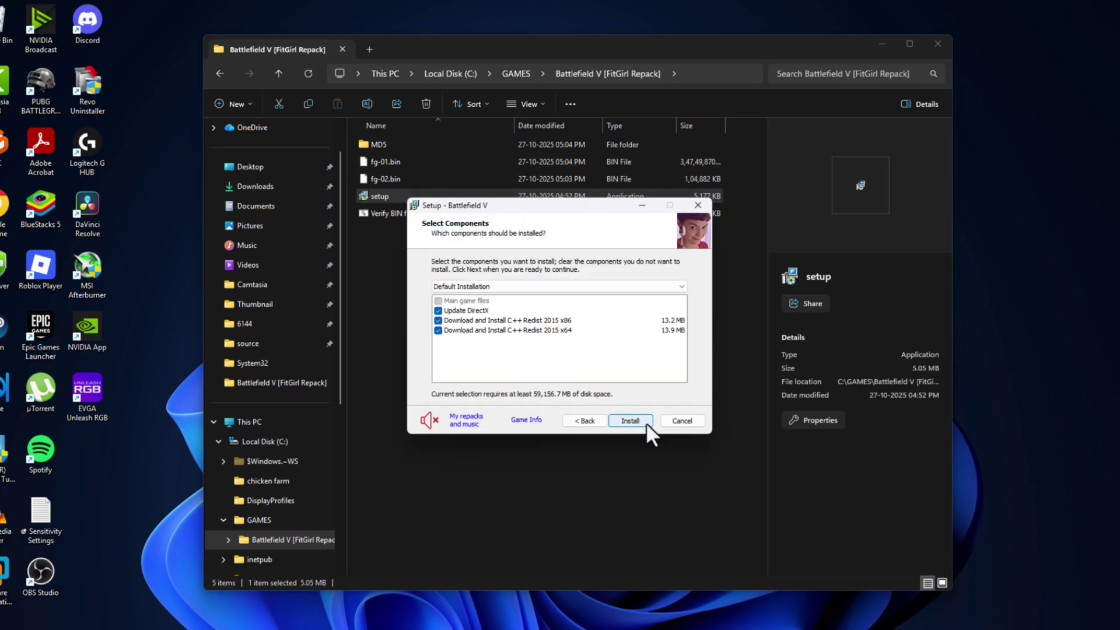
left_click(630, 421)
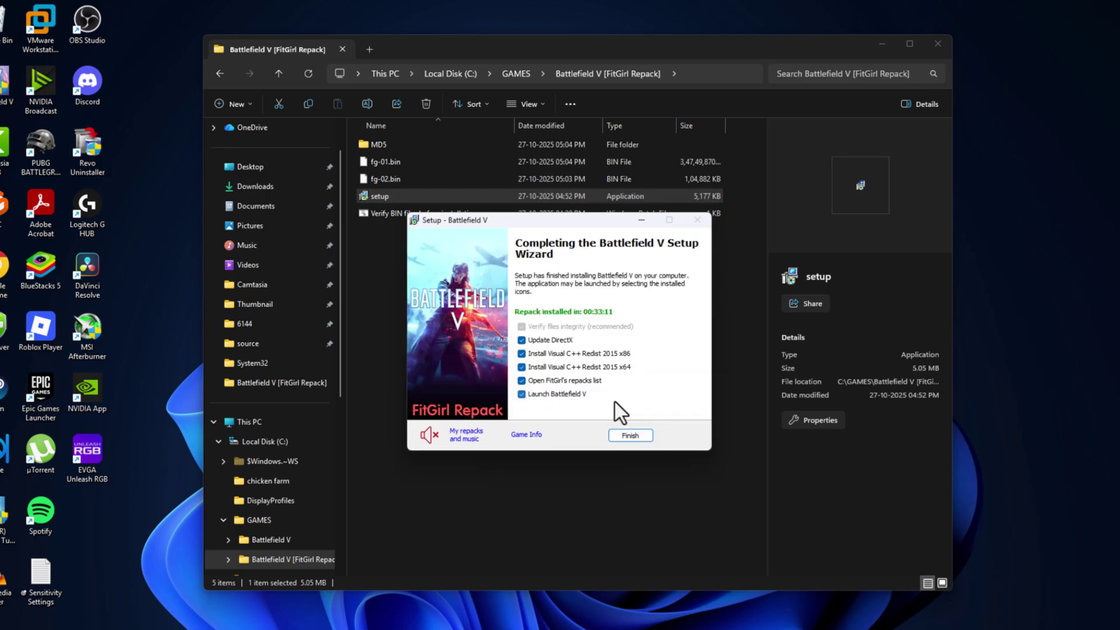
- Finish setup with 'Open FitGirl's repacks list' unchecked, letting QuickSFV verify the 118 files
left_click(524, 382)
left_click(638, 439)
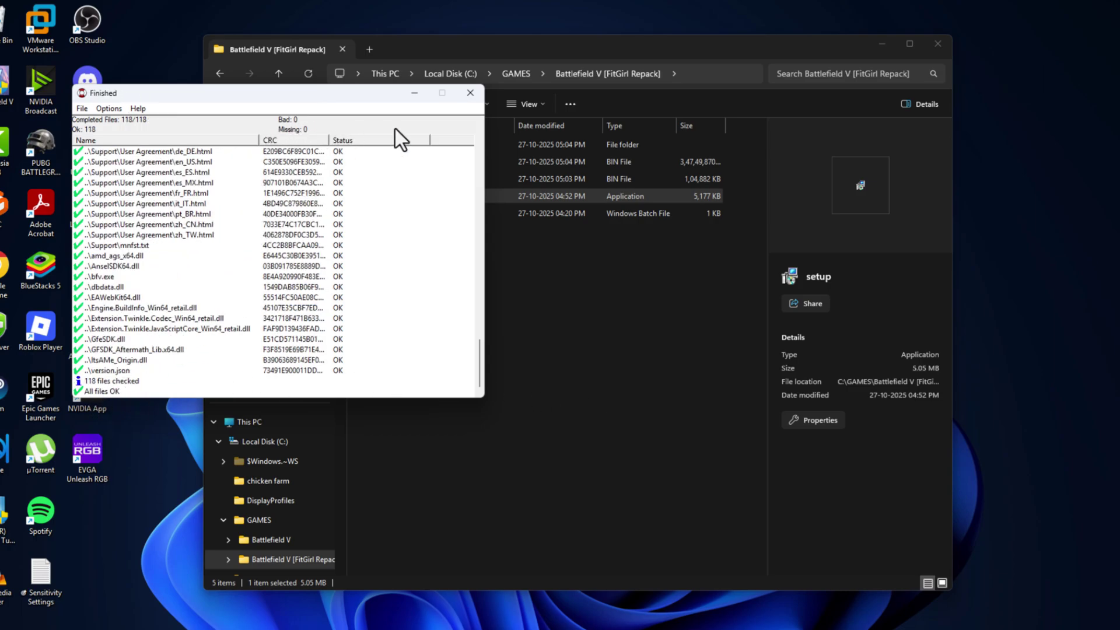
- Close the verification results and run the DirectX installer to completion after accepting its license
left_click(470, 93)
double_click(412, 196)
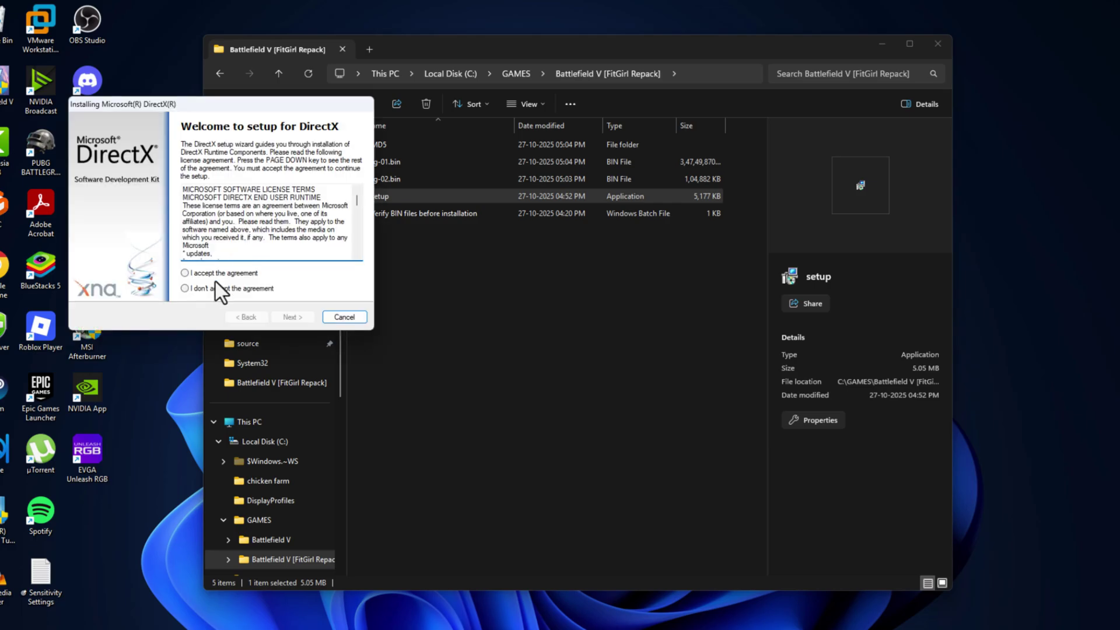
left_click(219, 279)
left_click(286, 317)
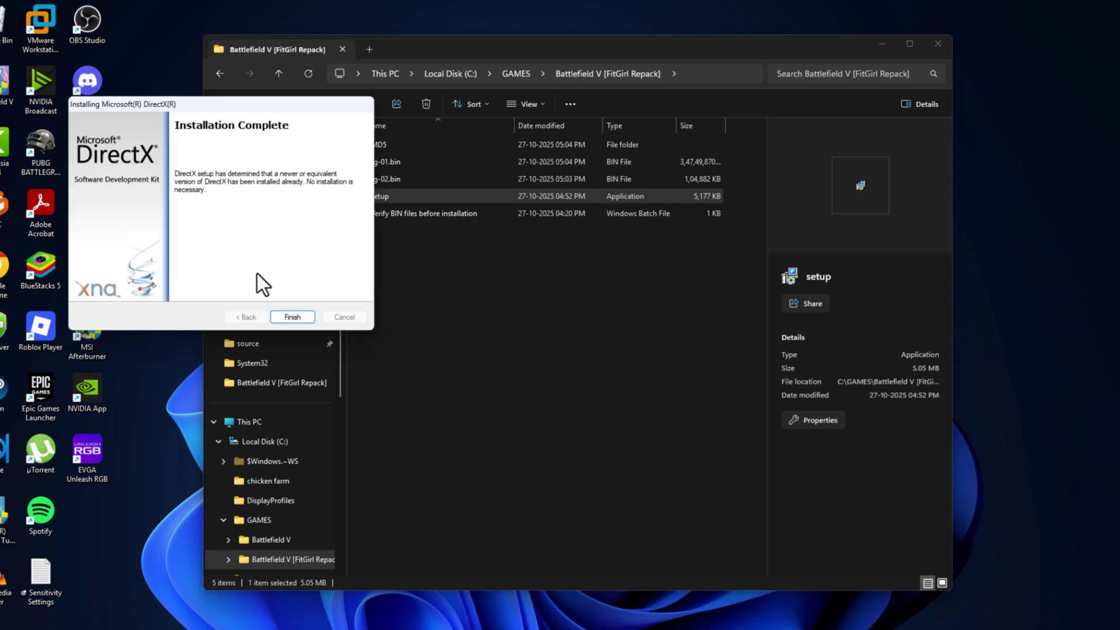
left_click(286, 317)
- Run the x86 and x64 Visual C++ 2015 redistributable setups and close them
left_click(512, 372)
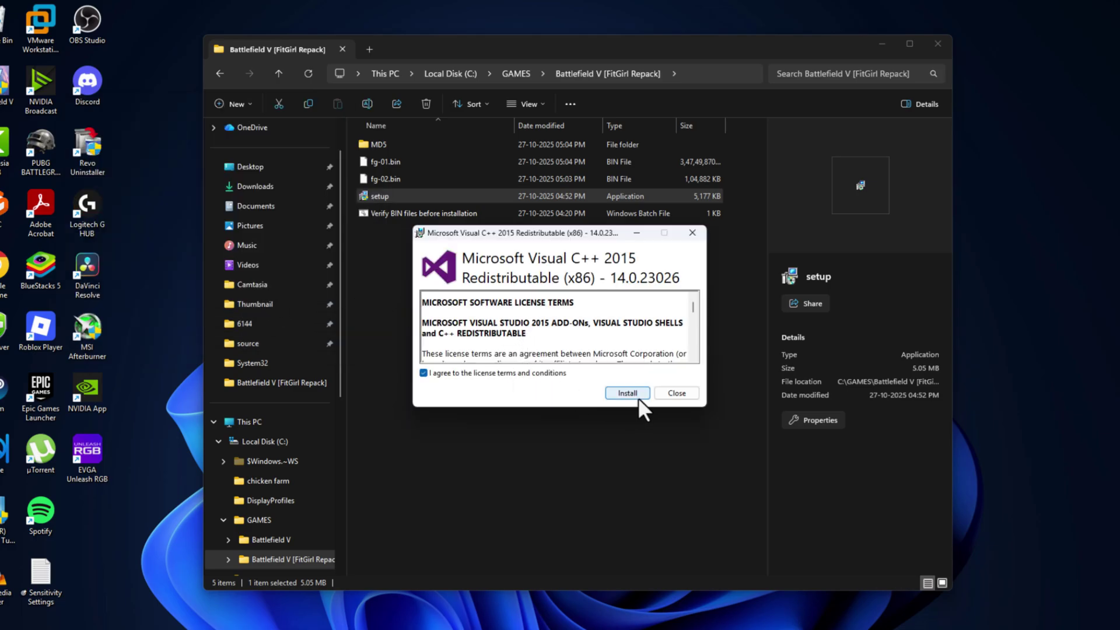
left_click(640, 397)
left_click(677, 393)
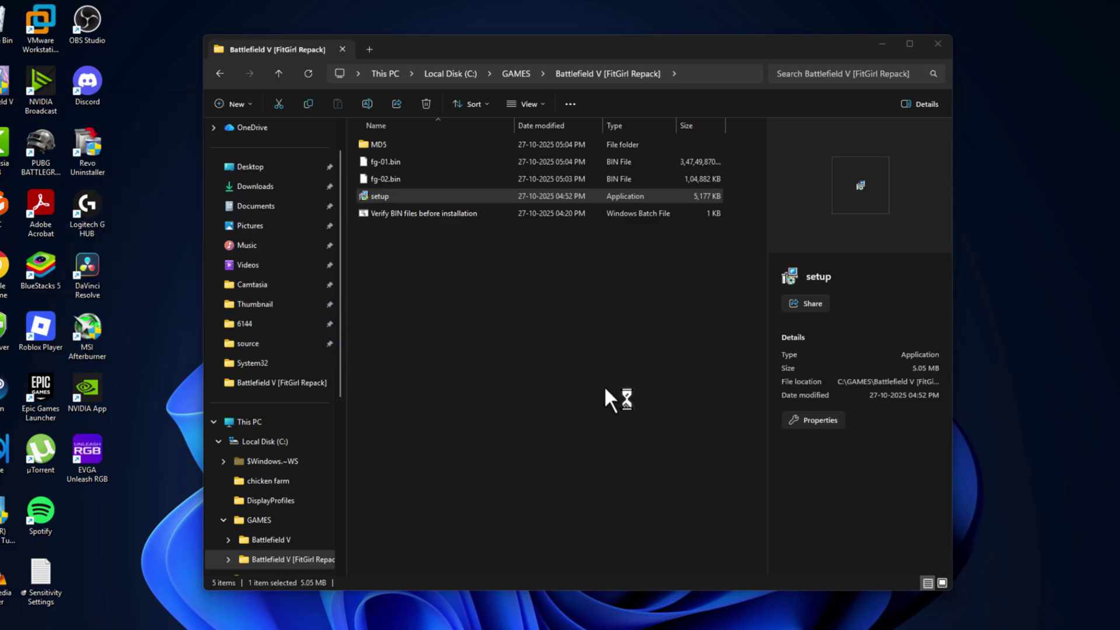
left_click(528, 373)
left_click(627, 393)
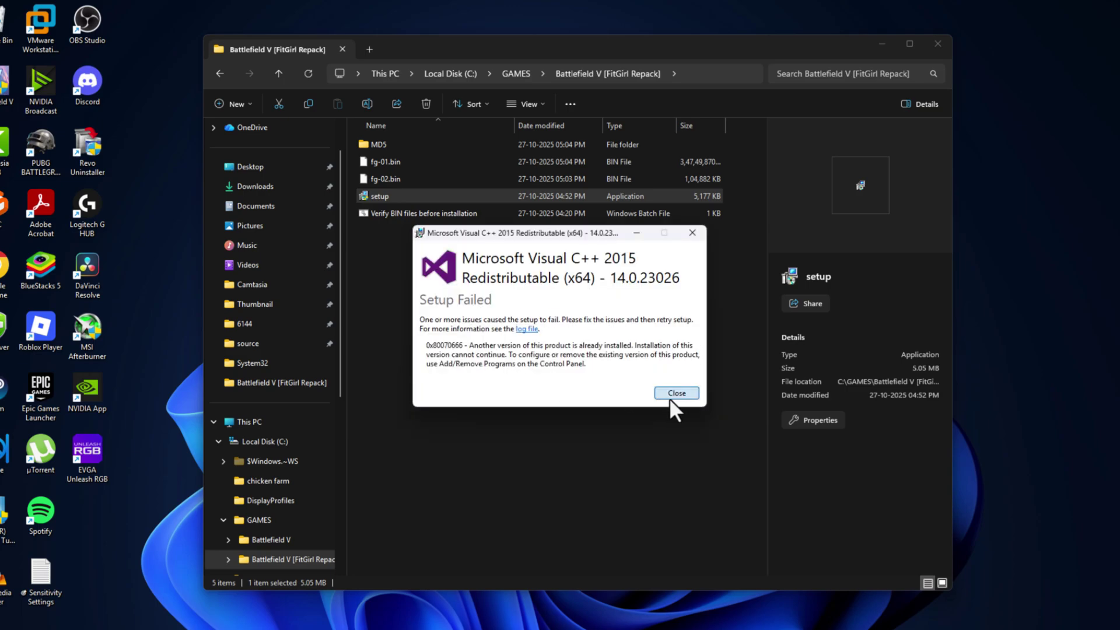
left_click(671, 395)
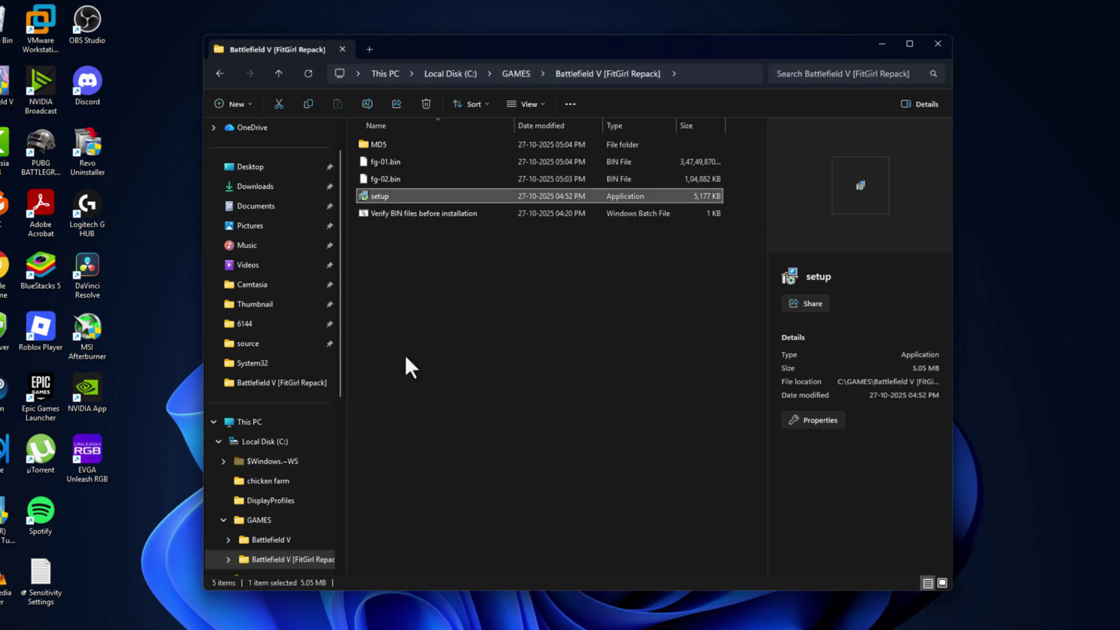
- Search Windows for 'msc' and launch System Configuration from the results
key("super")
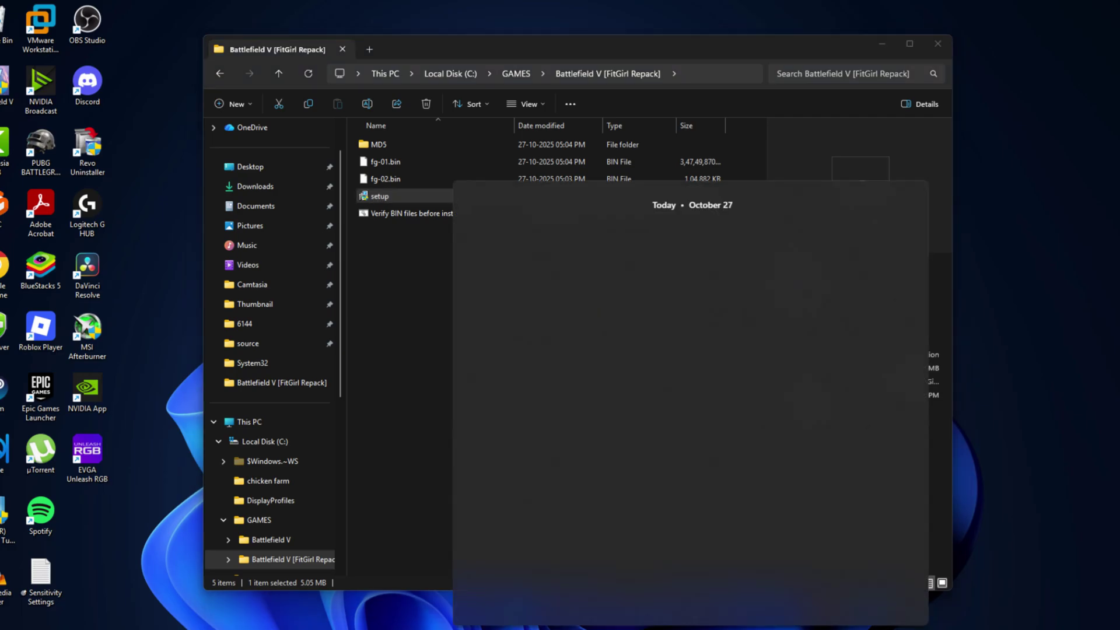
type("msc")
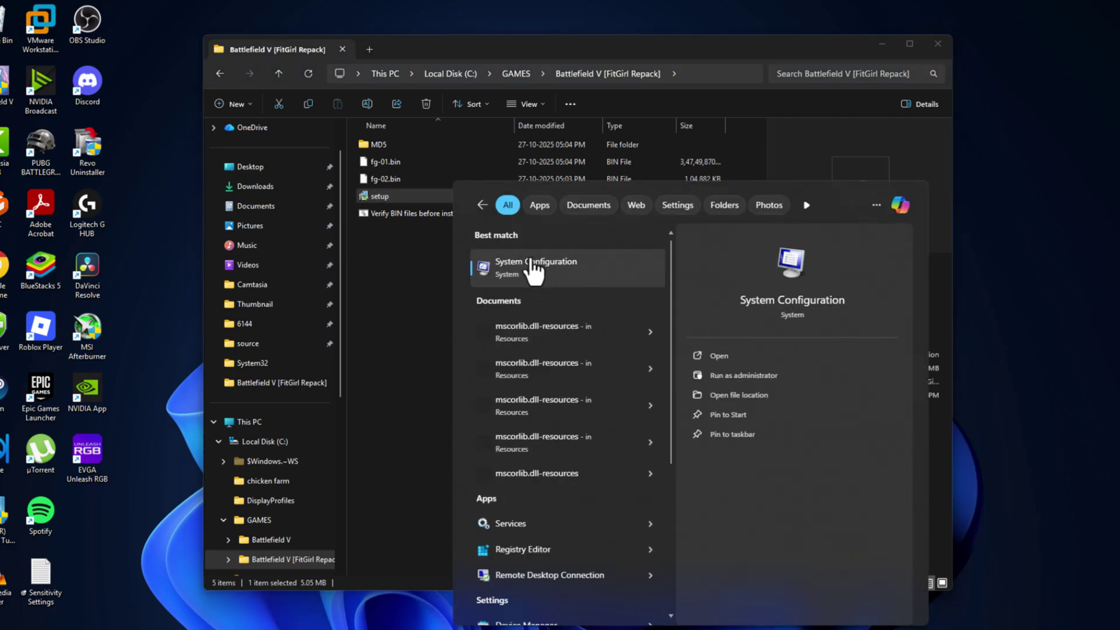
key("Escape")
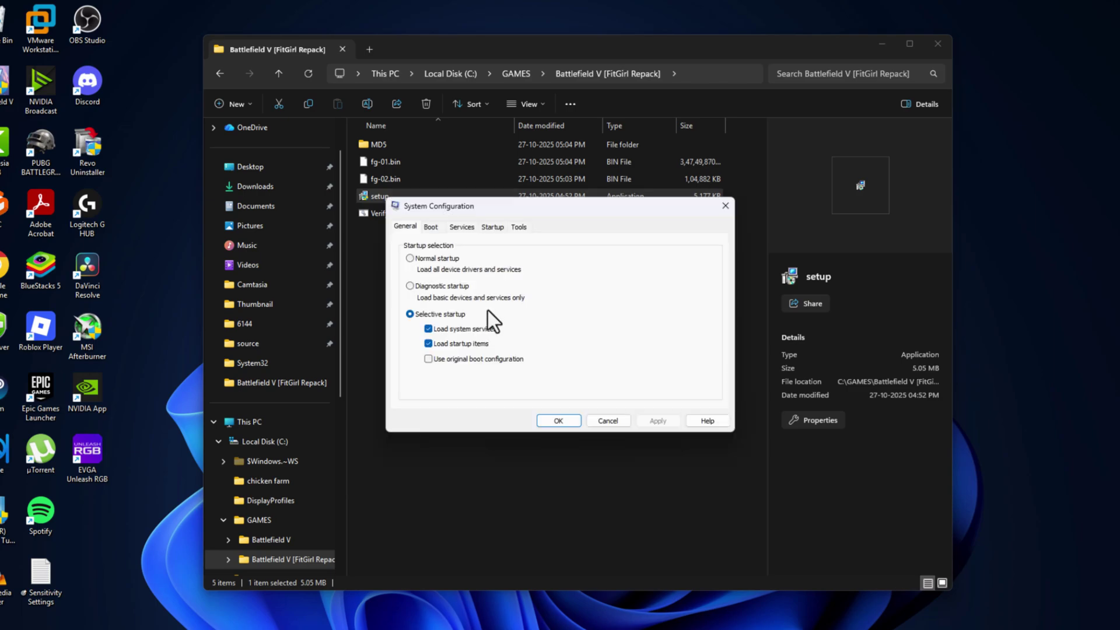
- Leave 'Number of processors' unchecked in the Boot tab's advanced options, then restart the PC
left_click(431, 227)
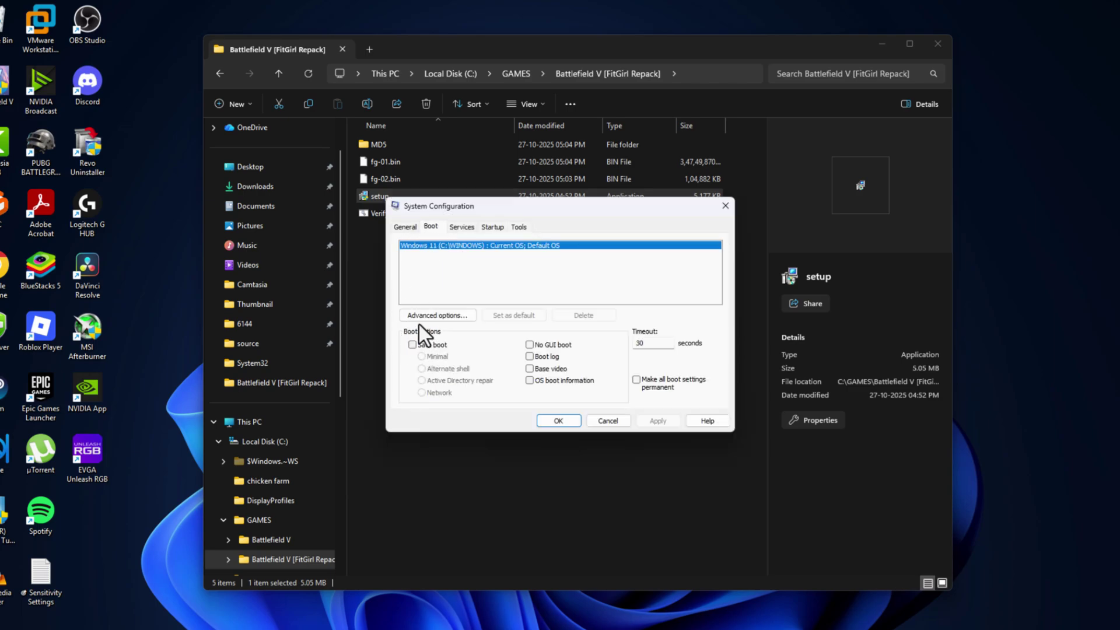
left_click(422, 318)
left_click(456, 228)
left_click(456, 230)
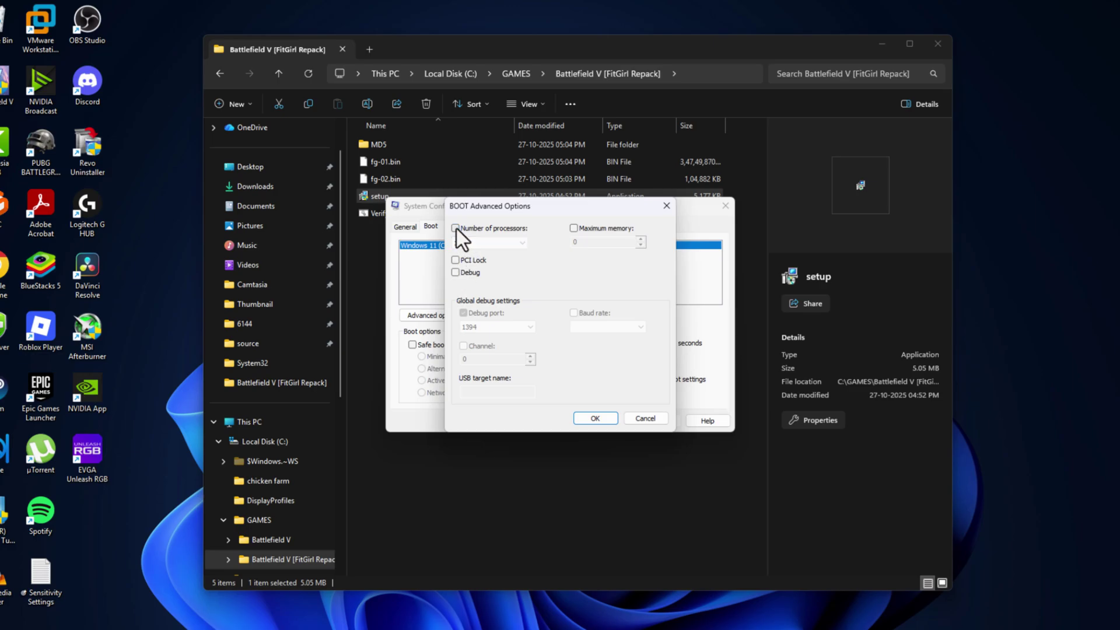
left_click(644, 419)
left_click(548, 418)
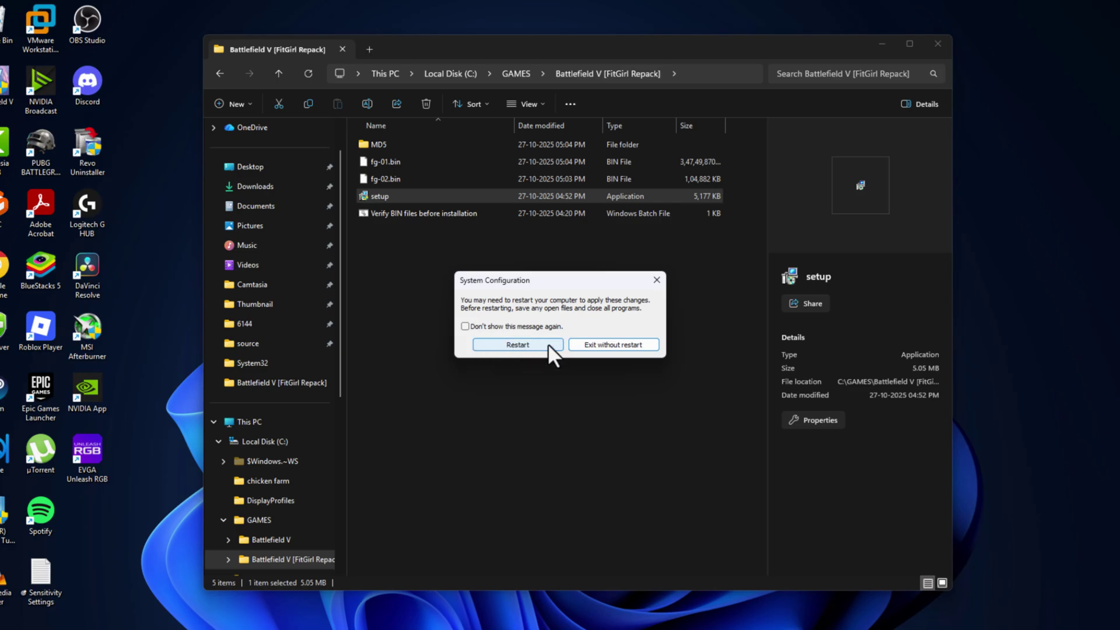
left_click(533, 345)
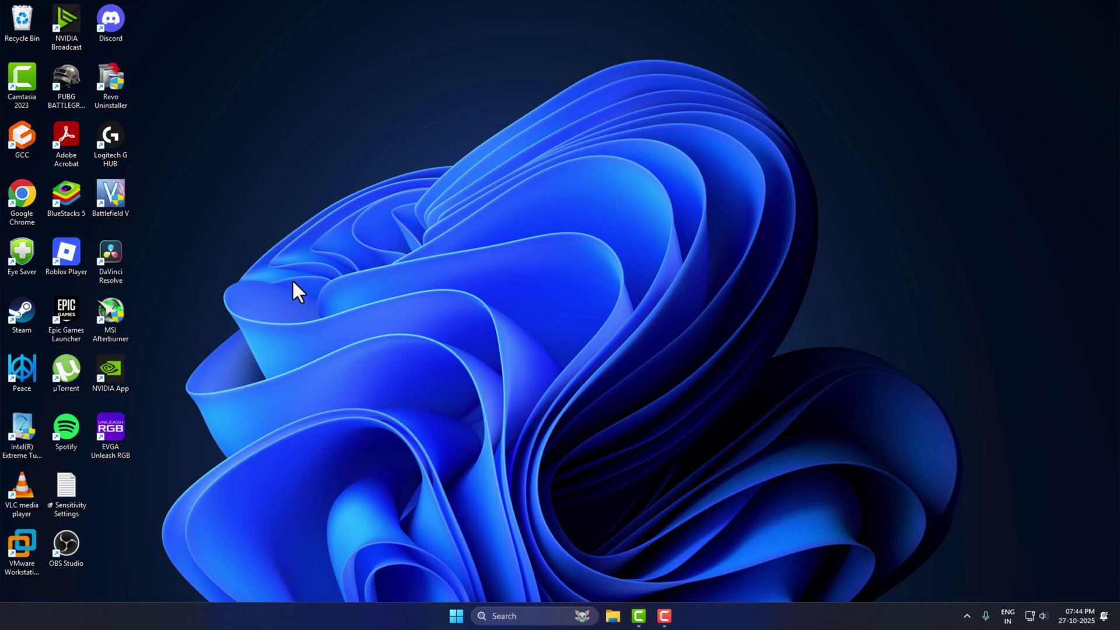
- Launch Battlefield V from its desktop shortcut
double_click(120, 209)
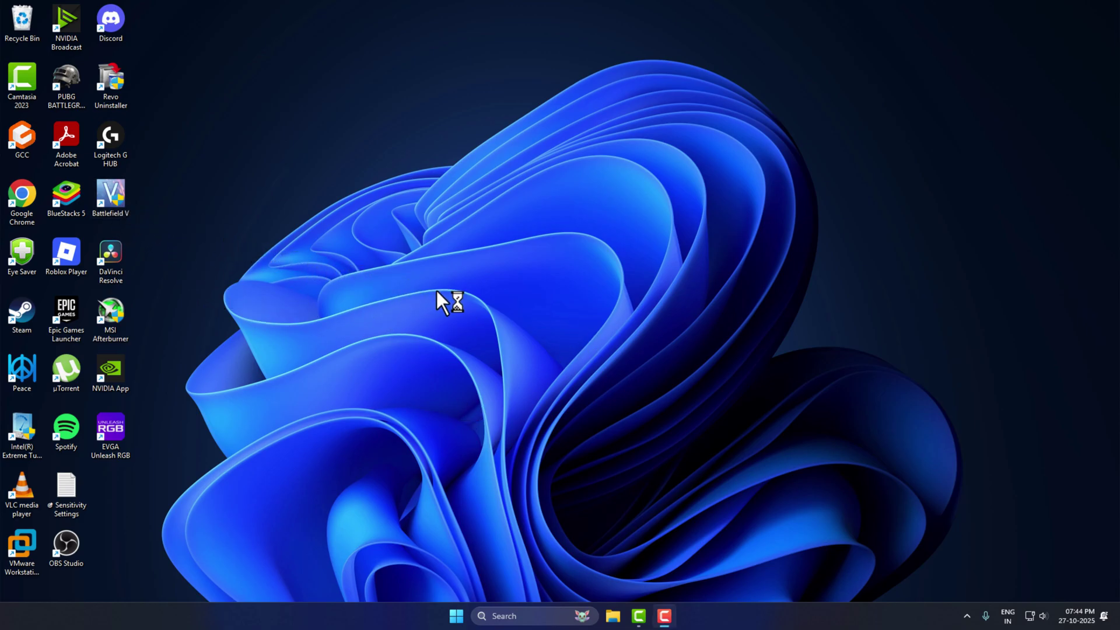